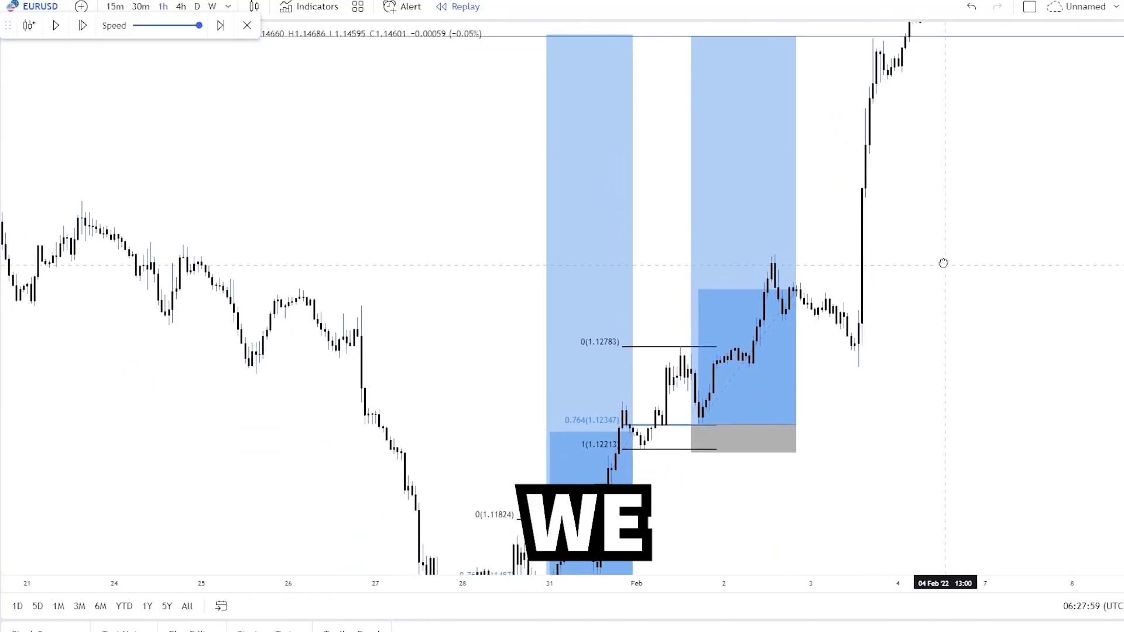
click(722, 375)
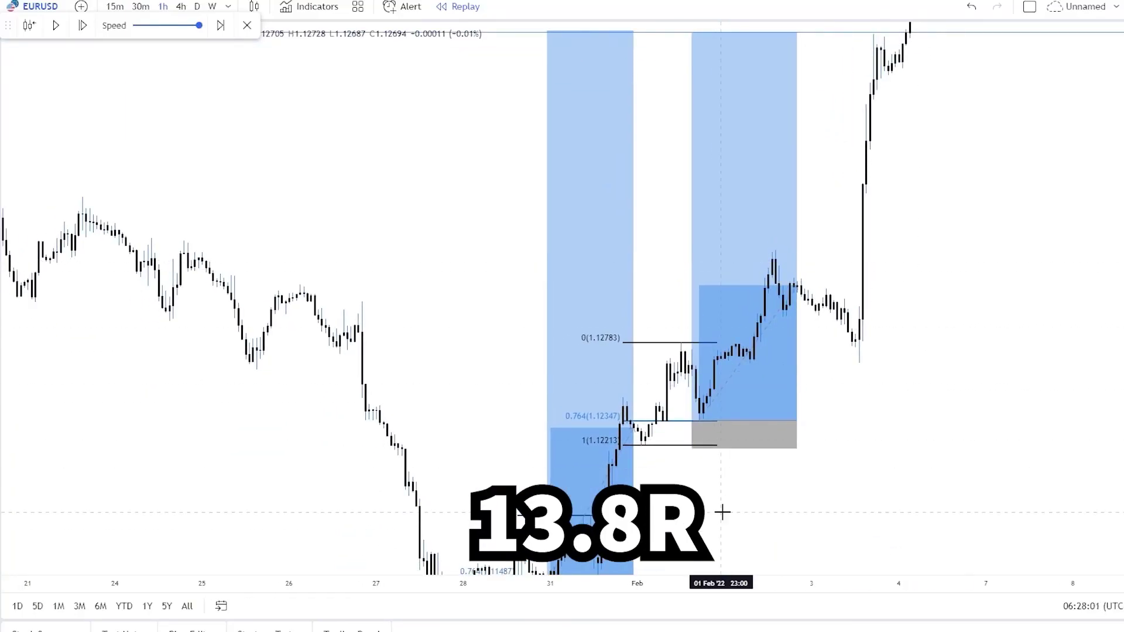
drag(722, 512, 980, 336)
click(869, 333)
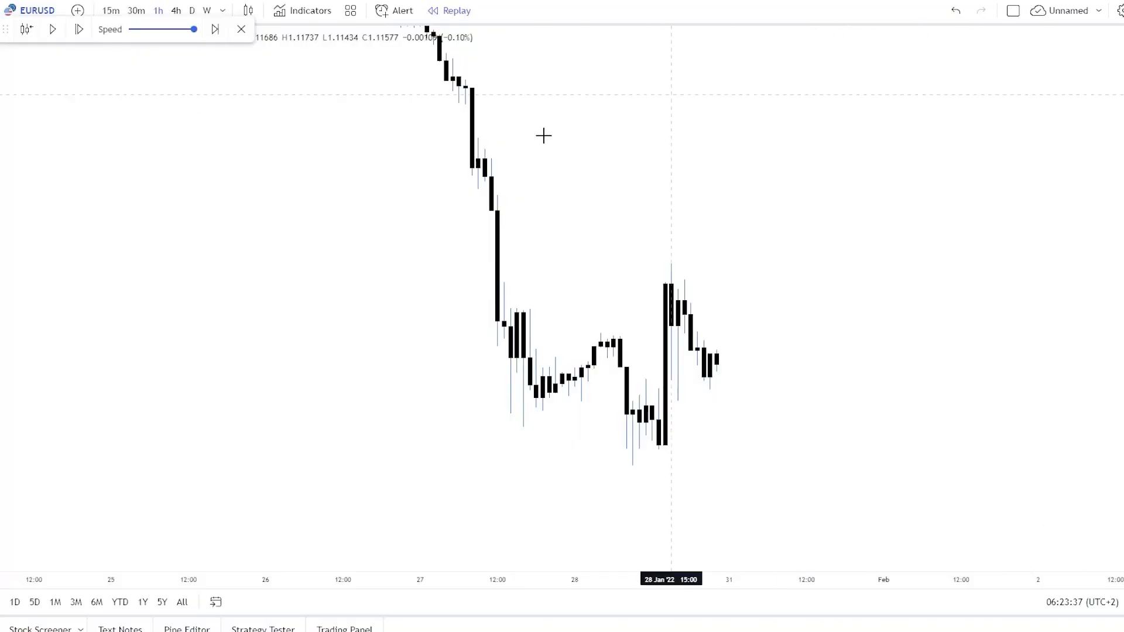
Draw a trial Fibonacci retracement with 0, 0.764 and 1 levels in the empty area ahead of price, and delete it.
drag(912, 373, 768, 457)
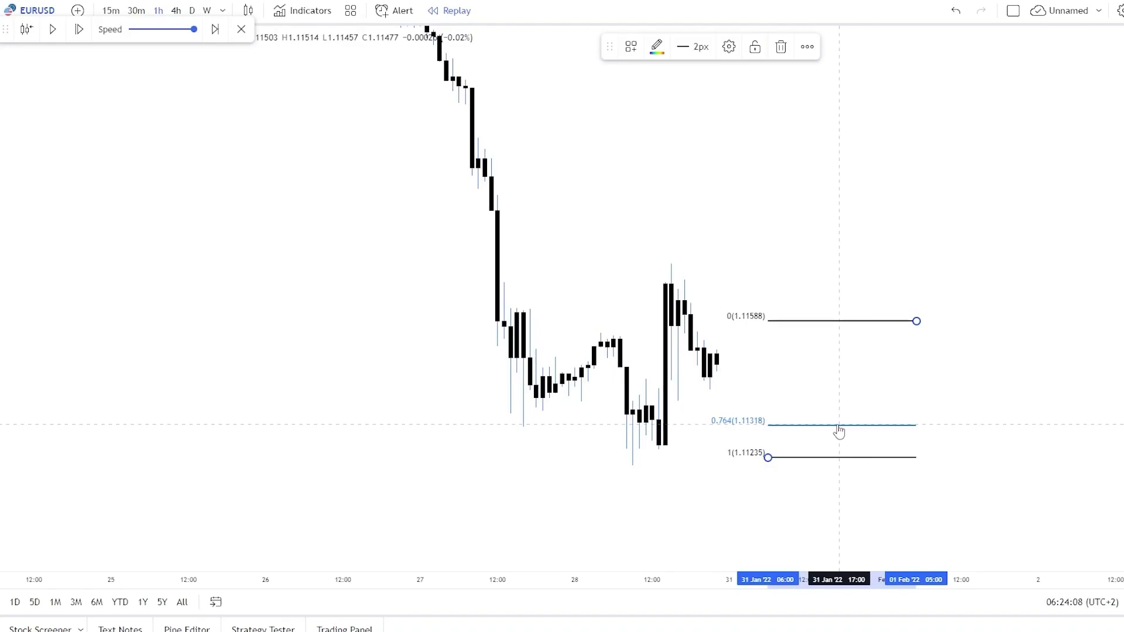
key(Delete)
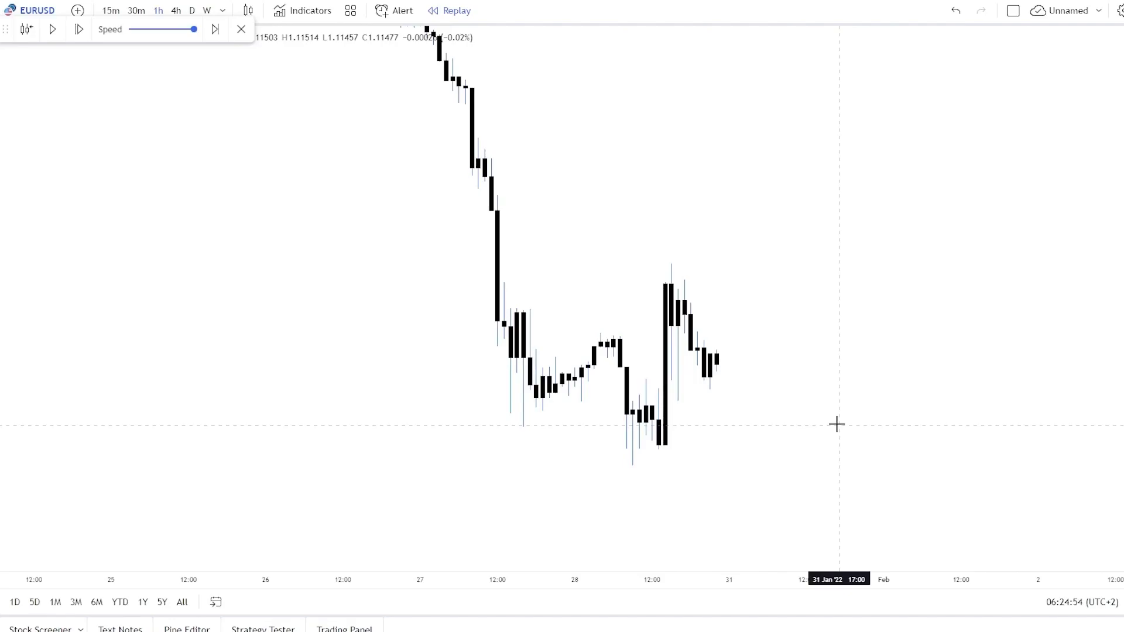
Play the 1-hour EURUSD replay forward from 31 January and pause it once price breaks well above the previous swing high.
scroll(837, 424, down, 2)
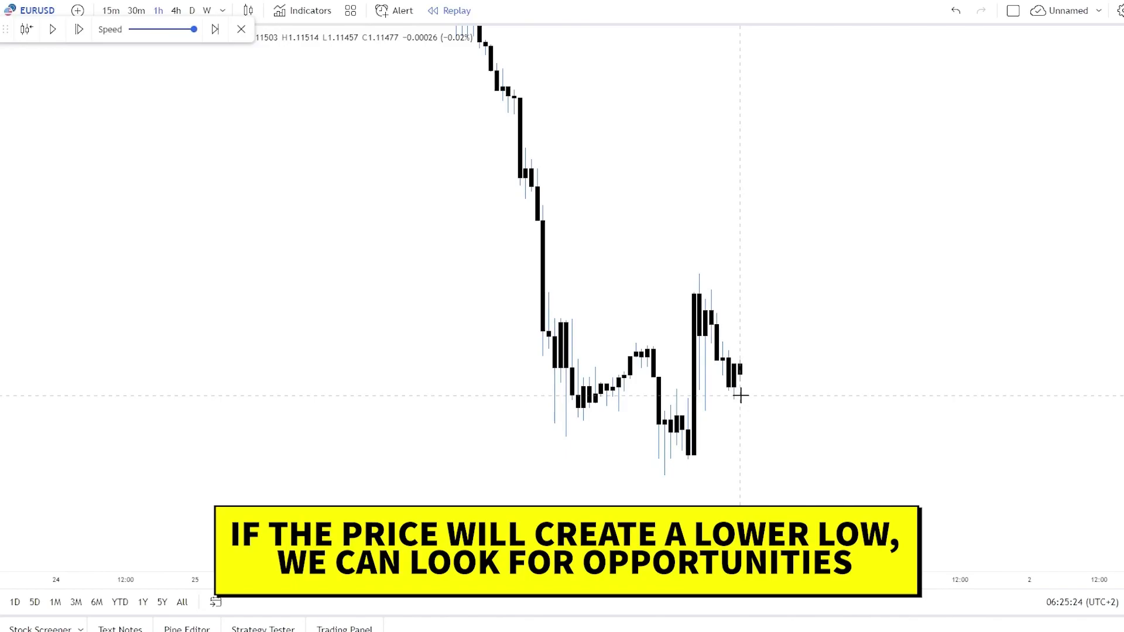
click(52, 30)
click(52, 29)
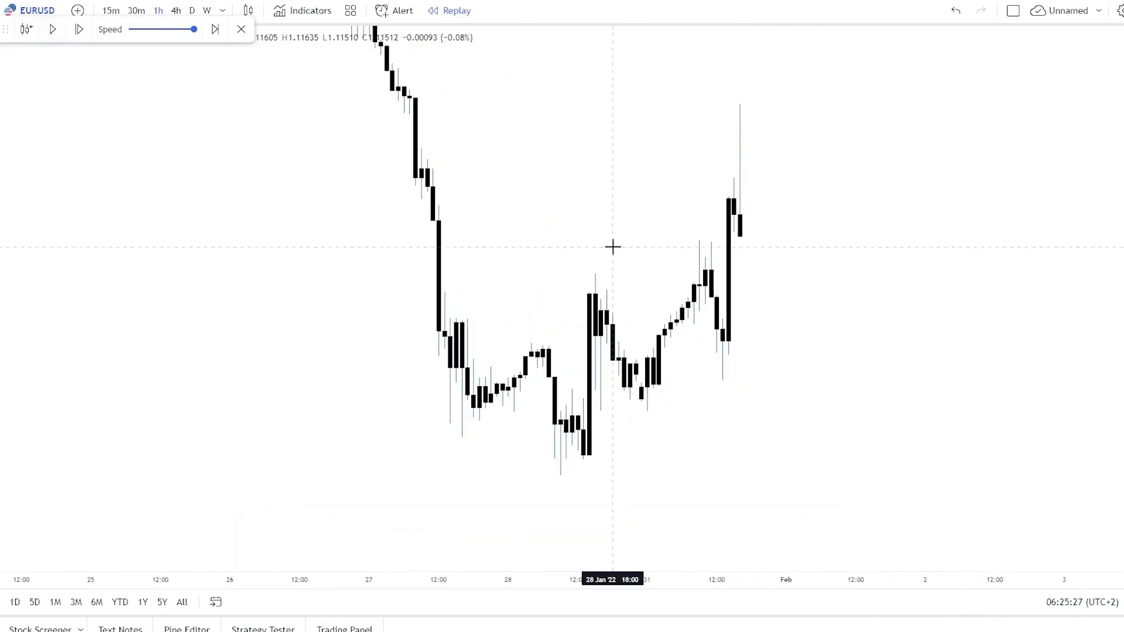
drag(613, 246, 648, 278)
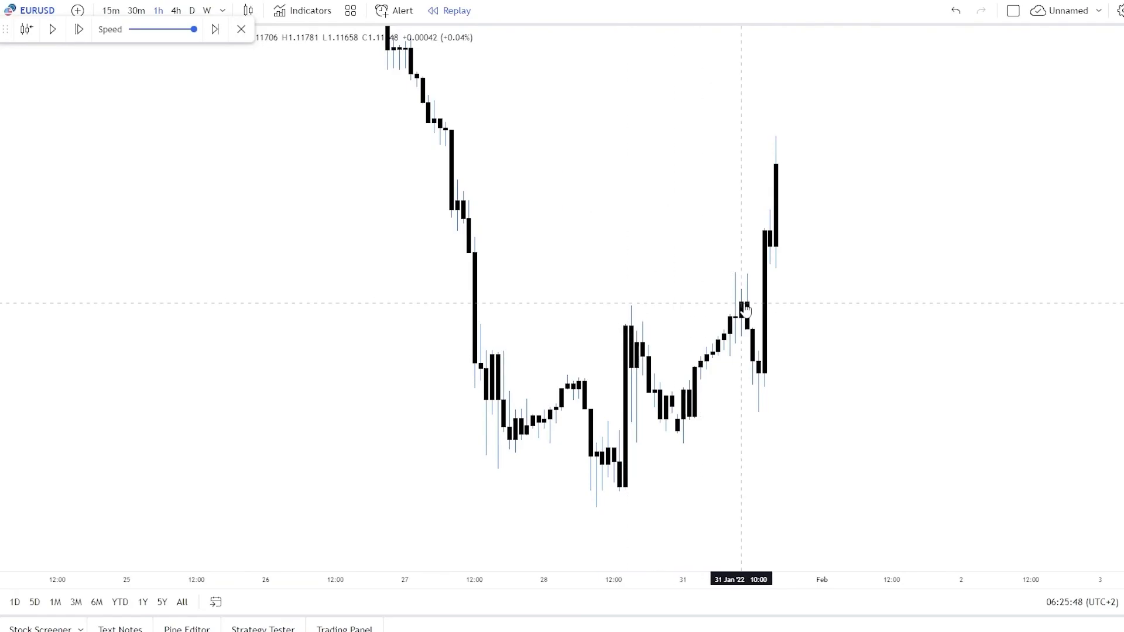
drag(872, 451, 926, 428)
drag(1121, 410, 1121, 369)
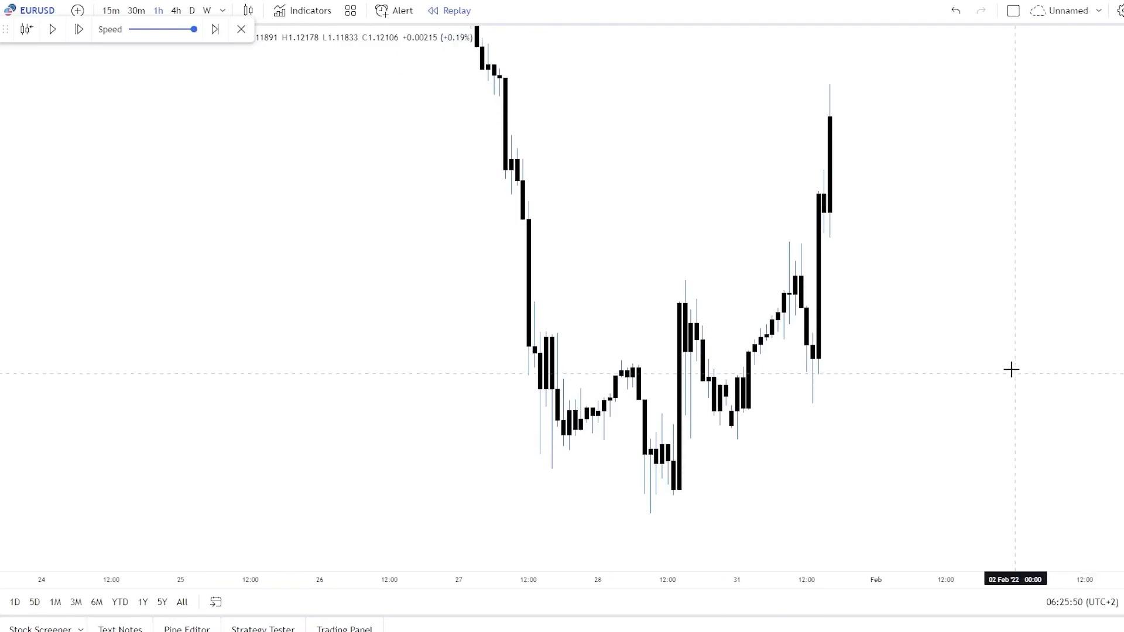
drag(1011, 368, 988, 375)
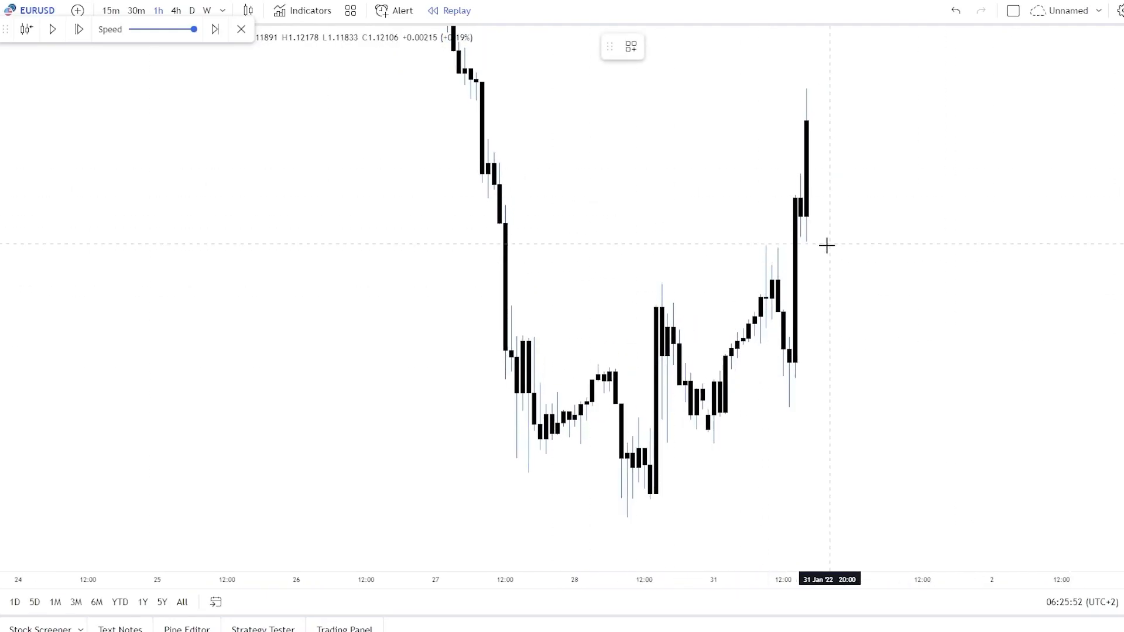
Draw a Fibonacci retracement from the 31 January swing high at 1.11824 down to the higher low at 1.11383.
click(800, 246)
click(662, 442)
drag(877, 409, 858, 424)
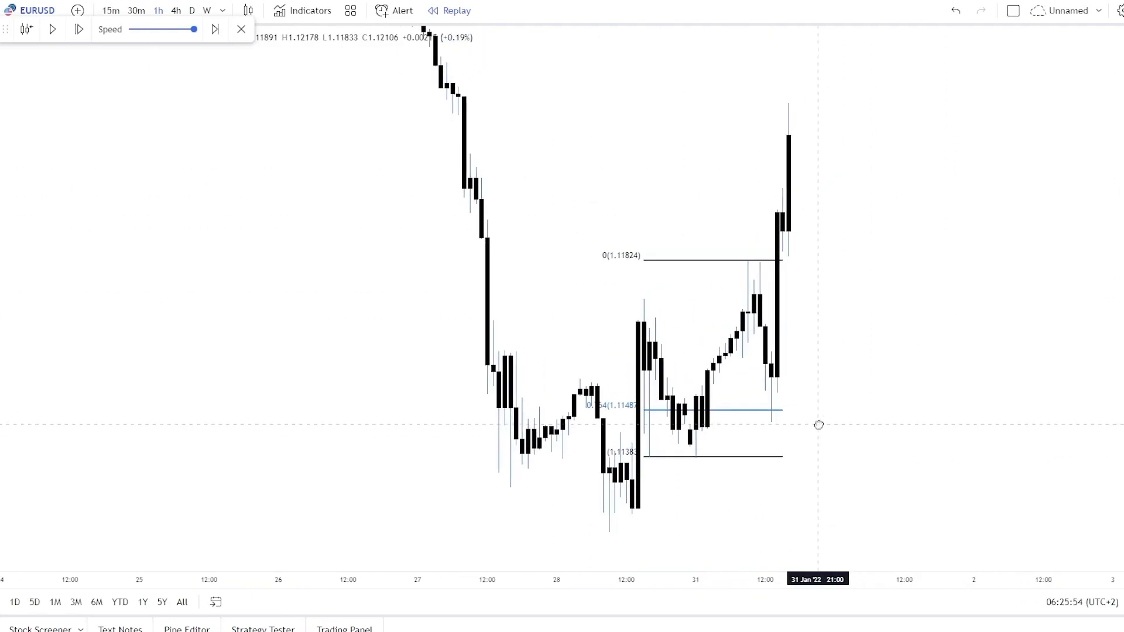
Place a Long Position with its entry on the 0.764 level at 1.11487 and its stop about 11.8 pips lower, just below the 1 level.
click(3, 192)
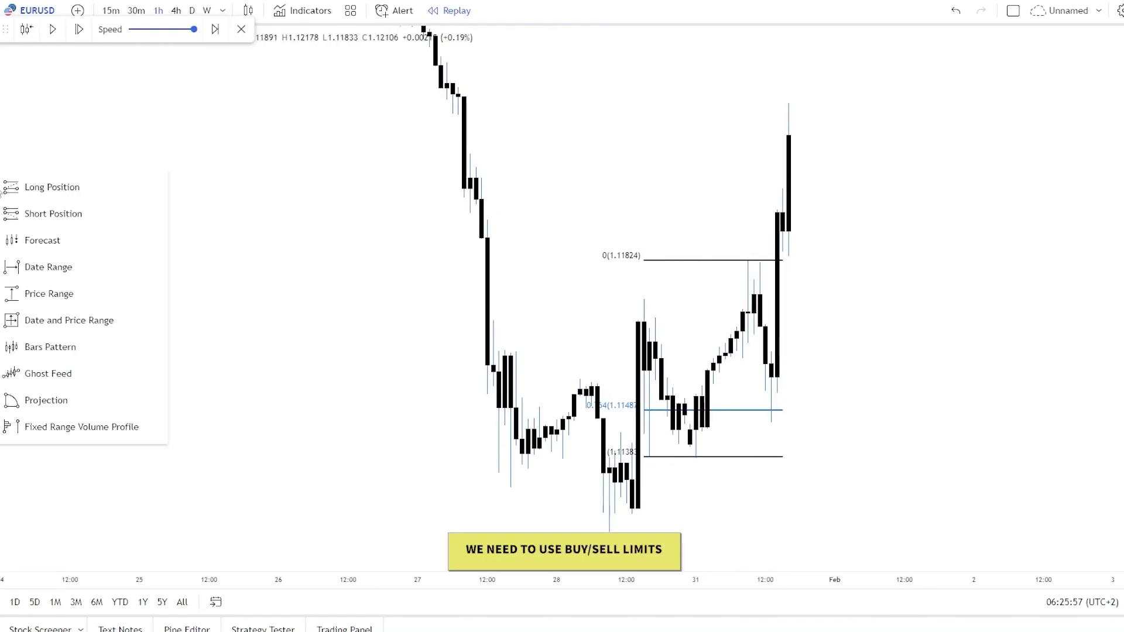
click(47, 188)
click(765, 411)
drag(1003, 500, 988, 313)
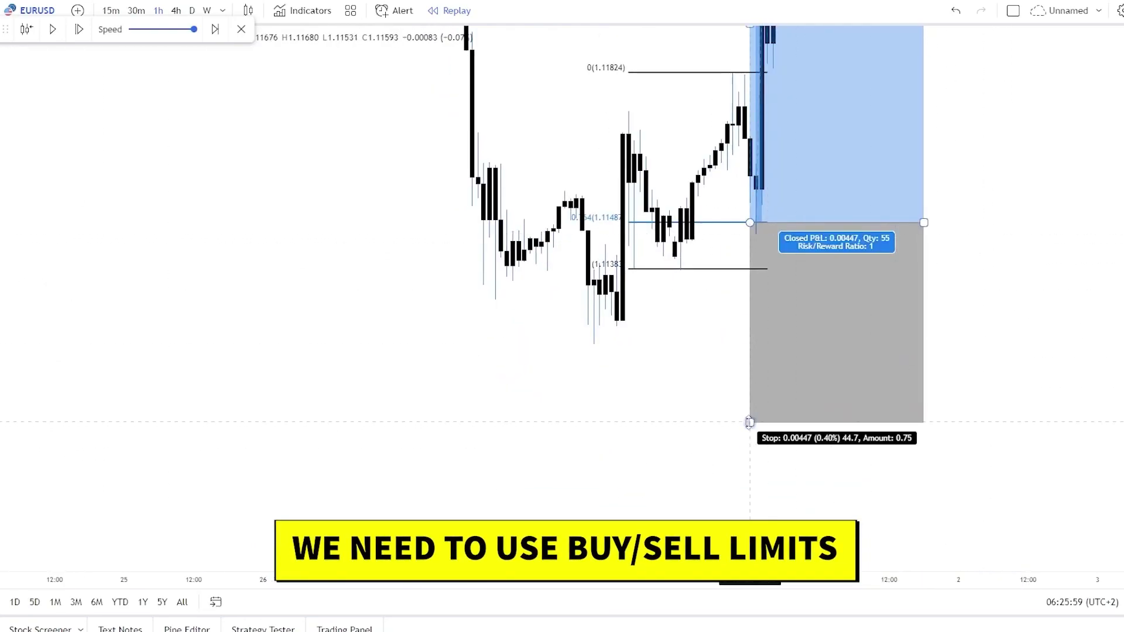
drag(750, 423, 662, 466)
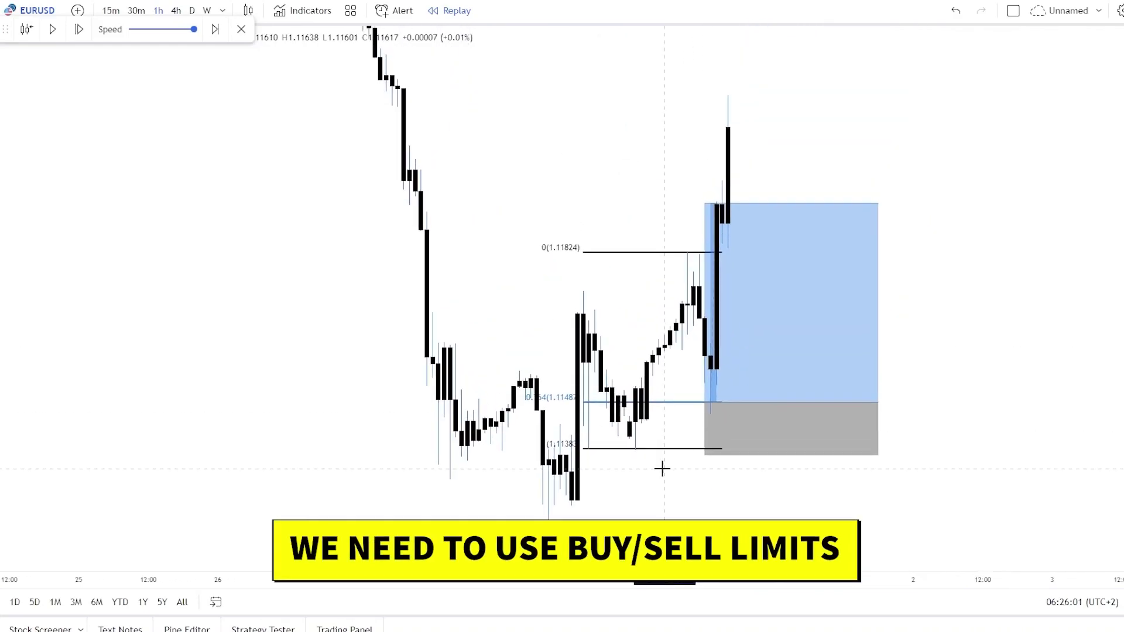
Switch to the daily chart and mark the January 2022 swing high as resistance with a Horizontal Ray.
scroll(1053, 217, down, 5)
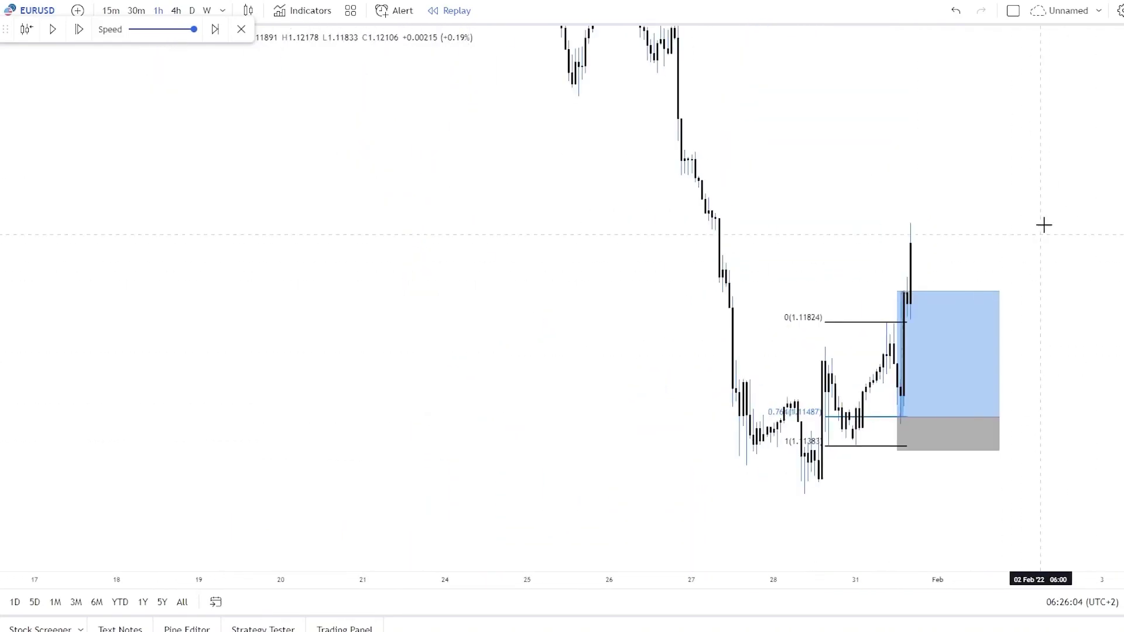
click(192, 11)
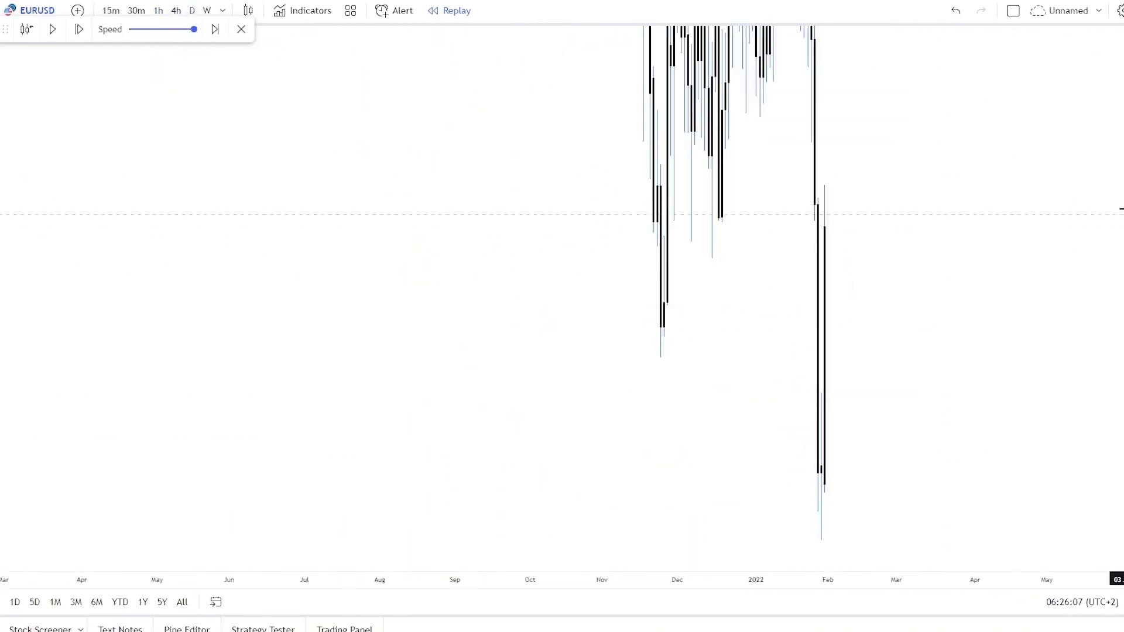
scroll(827, 256, up, 2)
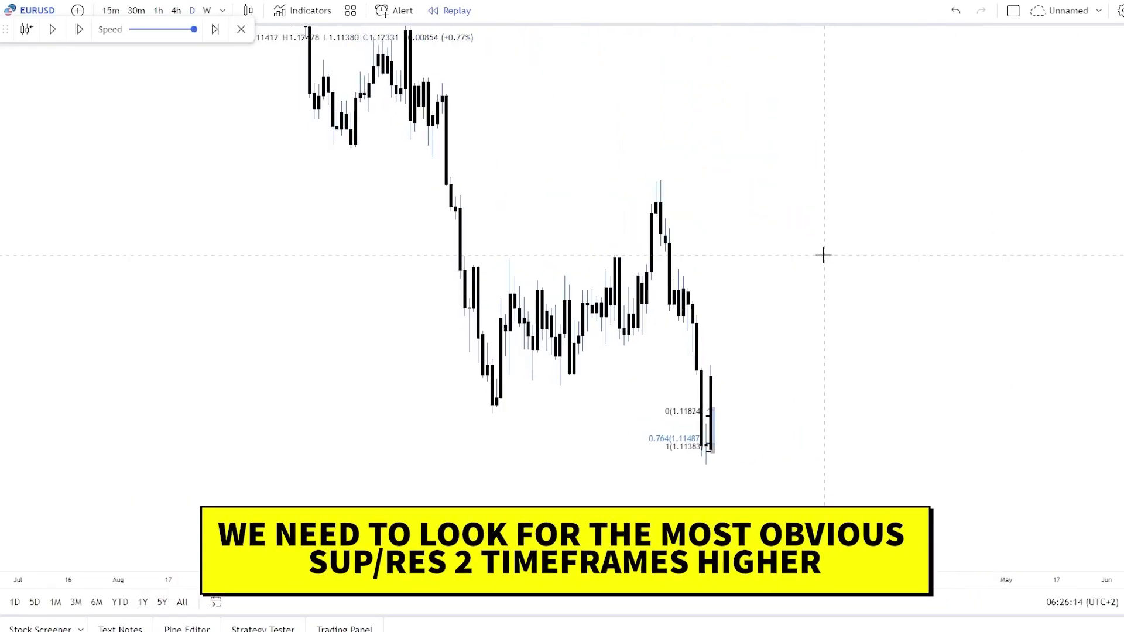
click(2, 66)
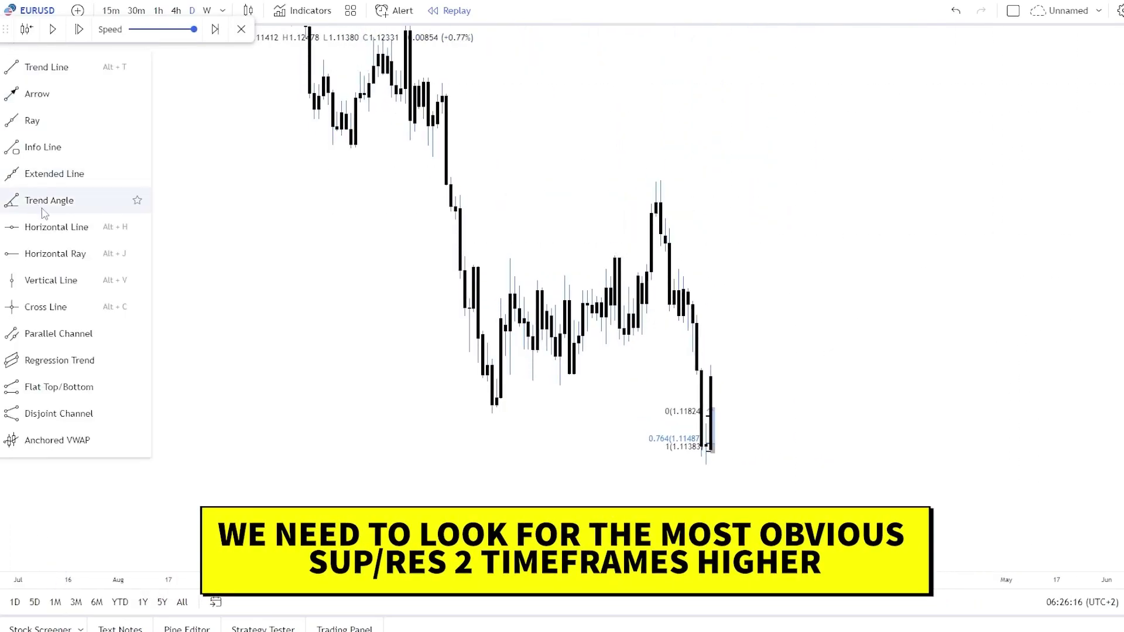
click(52, 262)
click(656, 204)
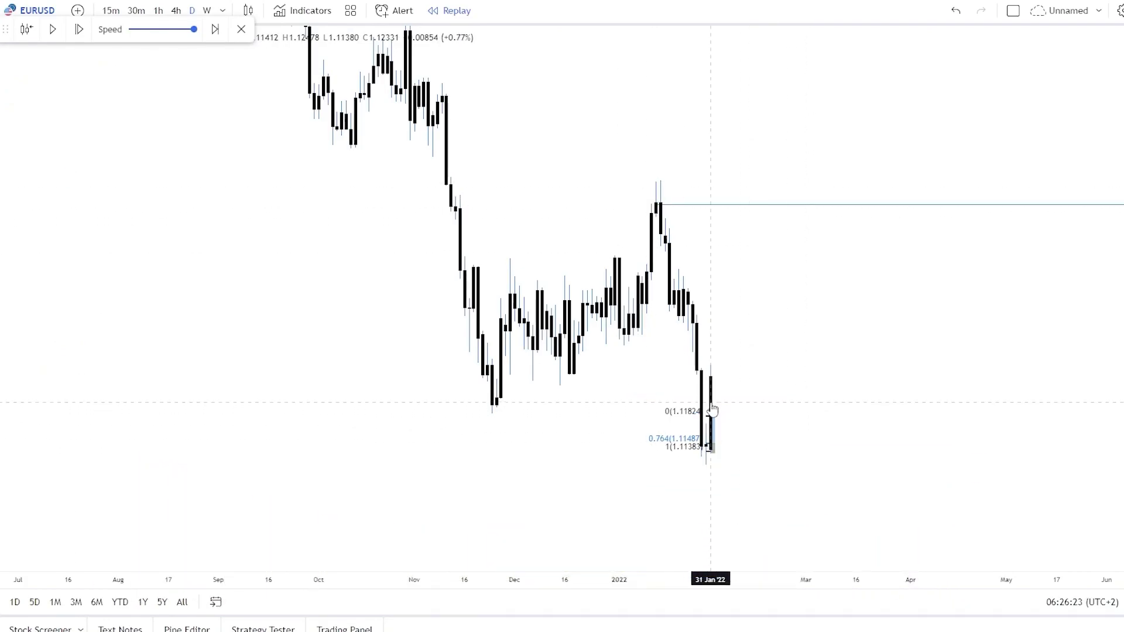
Raise the long position's profit target to the horizontal ray and return to the 1-hour chart.
drag(710, 408, 673, 204)
click(158, 10)
drag(881, 424, 914, 406)
click(786, 414)
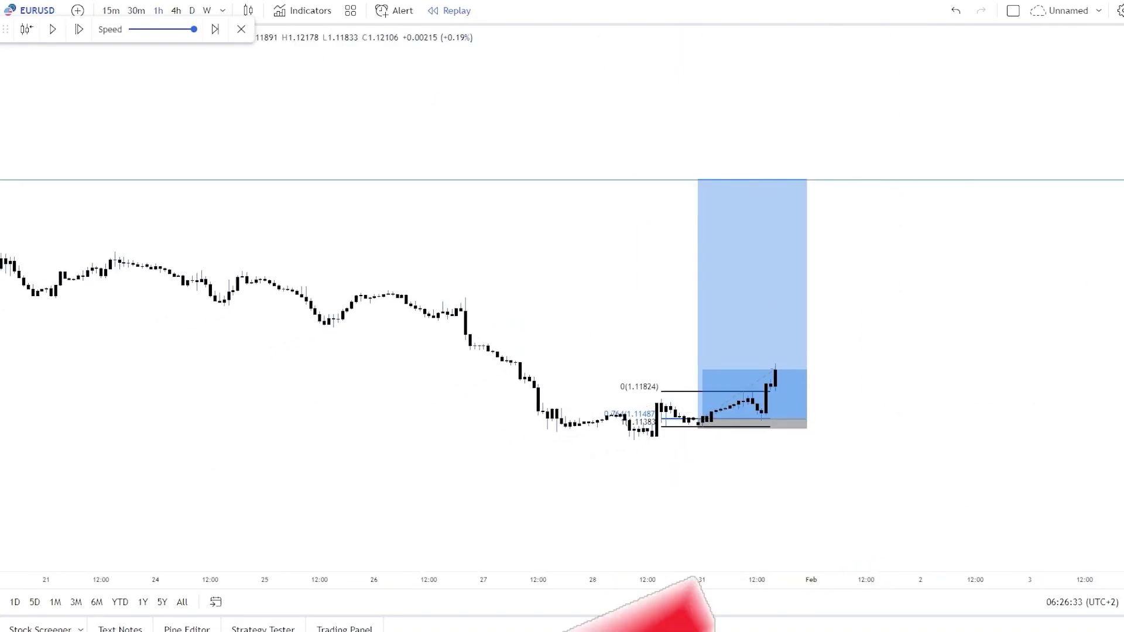
Rescale the 1-hour chart around the long position and check its risk/reward ratio.
drag(1121, 474, 1121, 176)
drag(872, 548, 950, 326)
scroll(950, 356, up, 2)
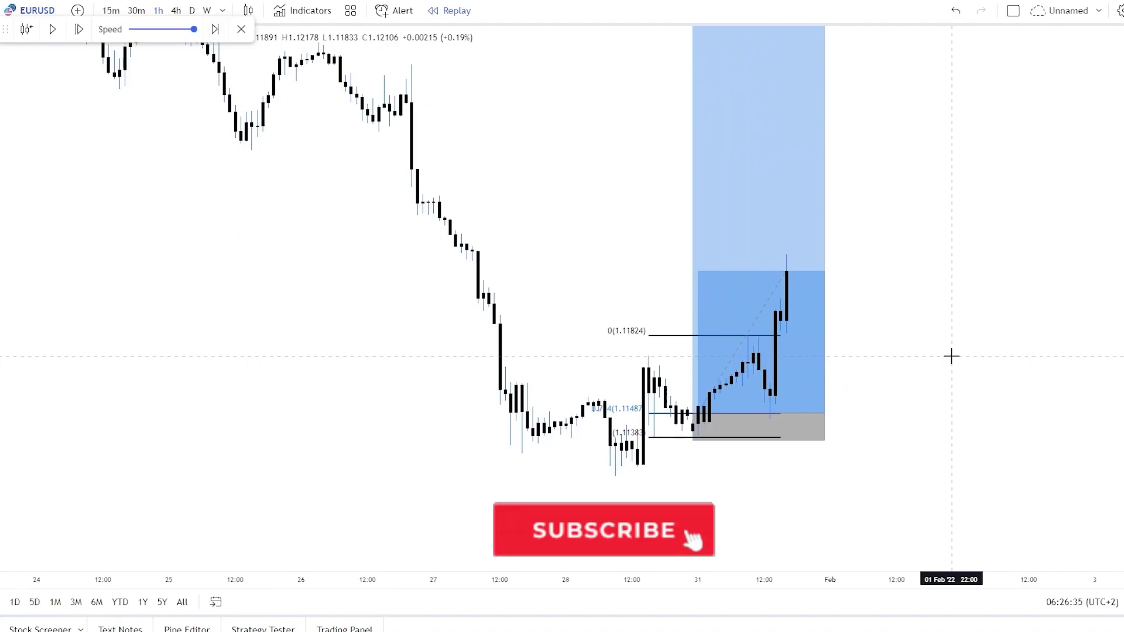
scroll(951, 355, up, 1)
drag(883, 446, 896, 447)
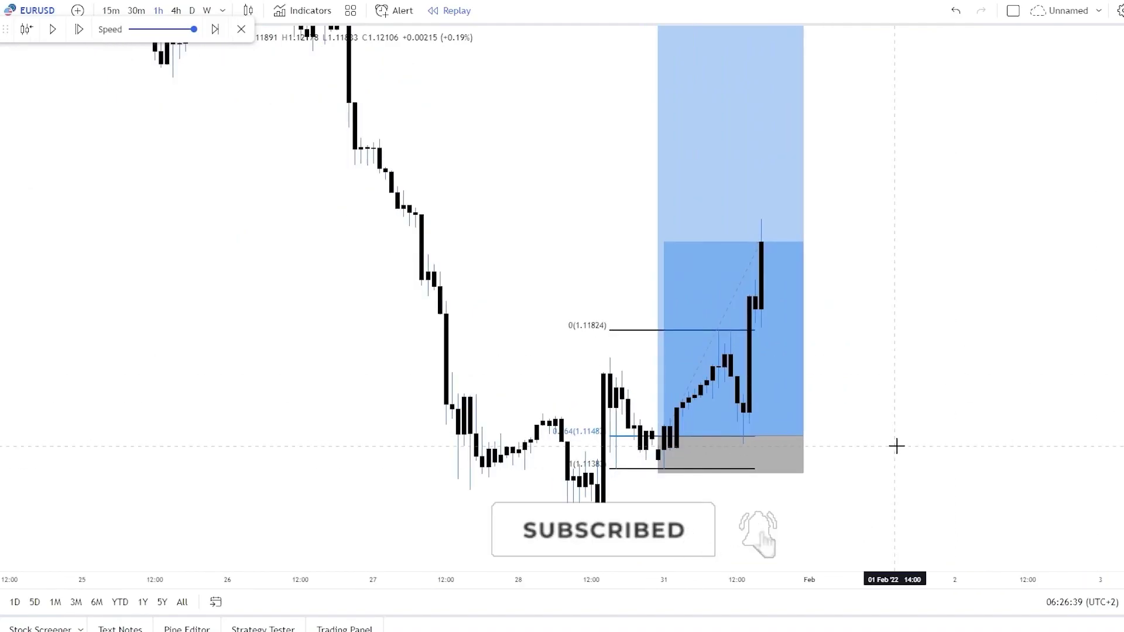
click(766, 380)
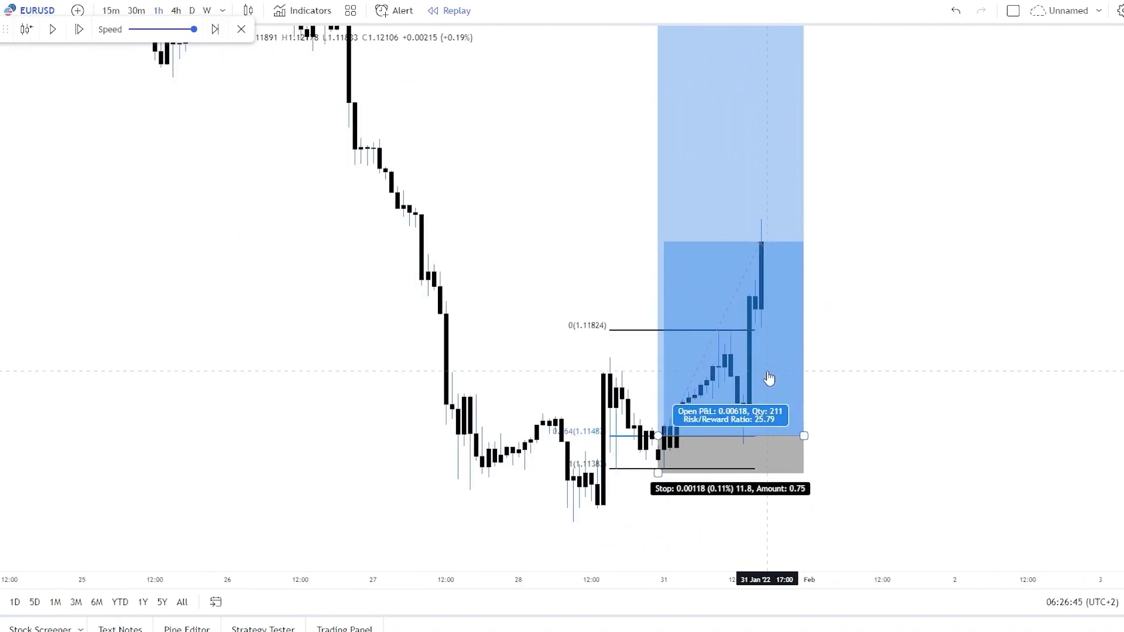
Play the replay forward into 1 February and pause it after price forms a new higher high and pulls back.
drag(1022, 270, 1011, 321)
drag(321, 191, 326, 133)
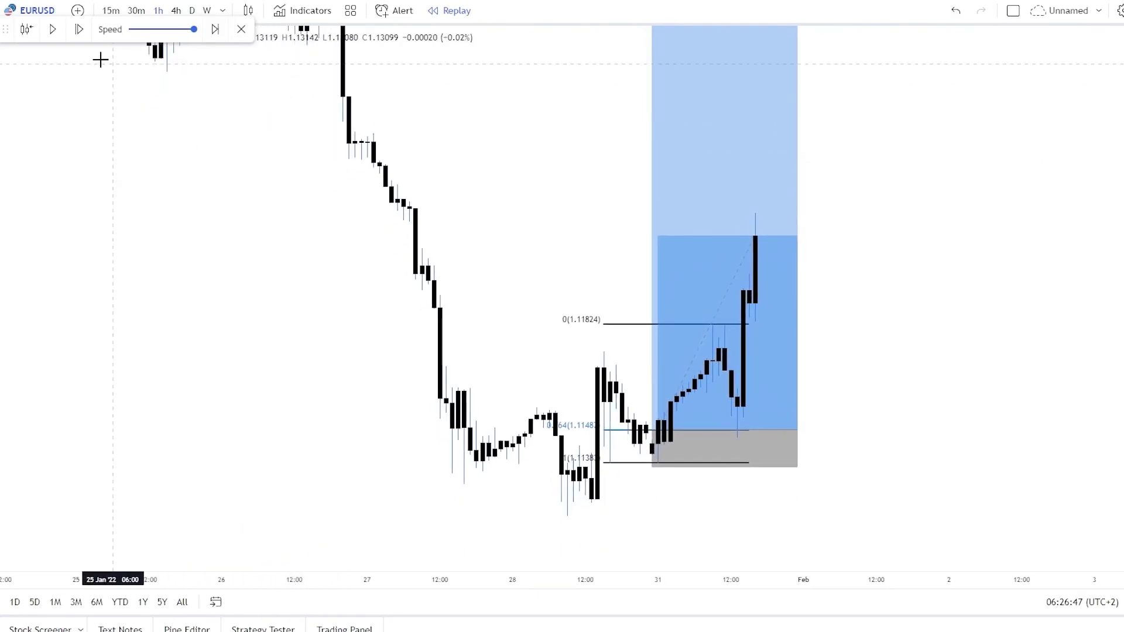
click(54, 30)
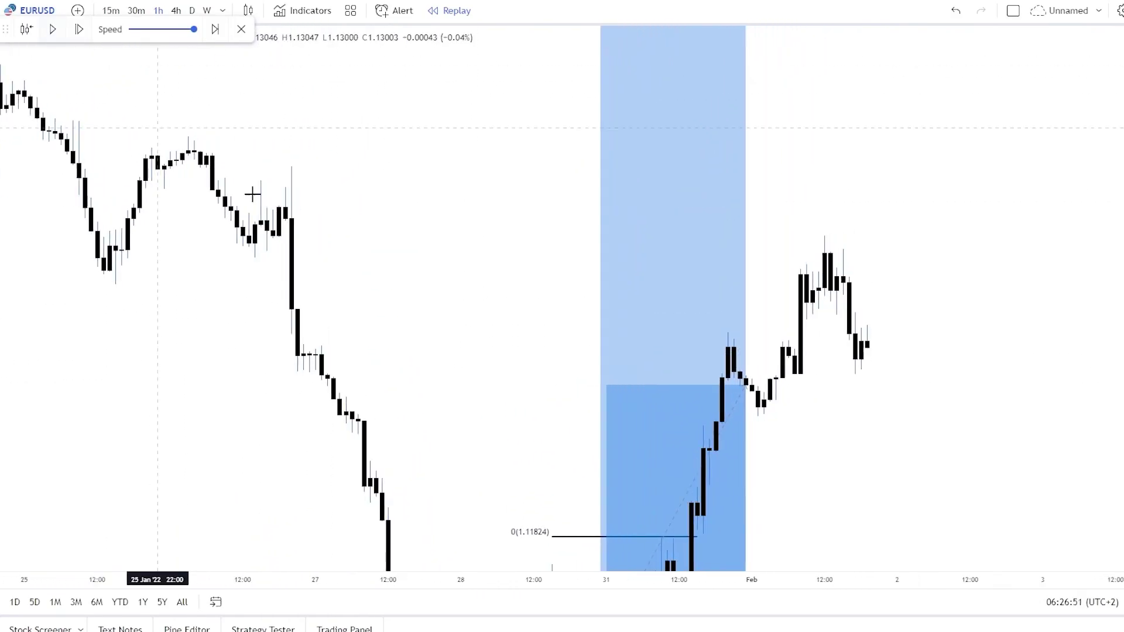
drag(450, 305, 398, 271)
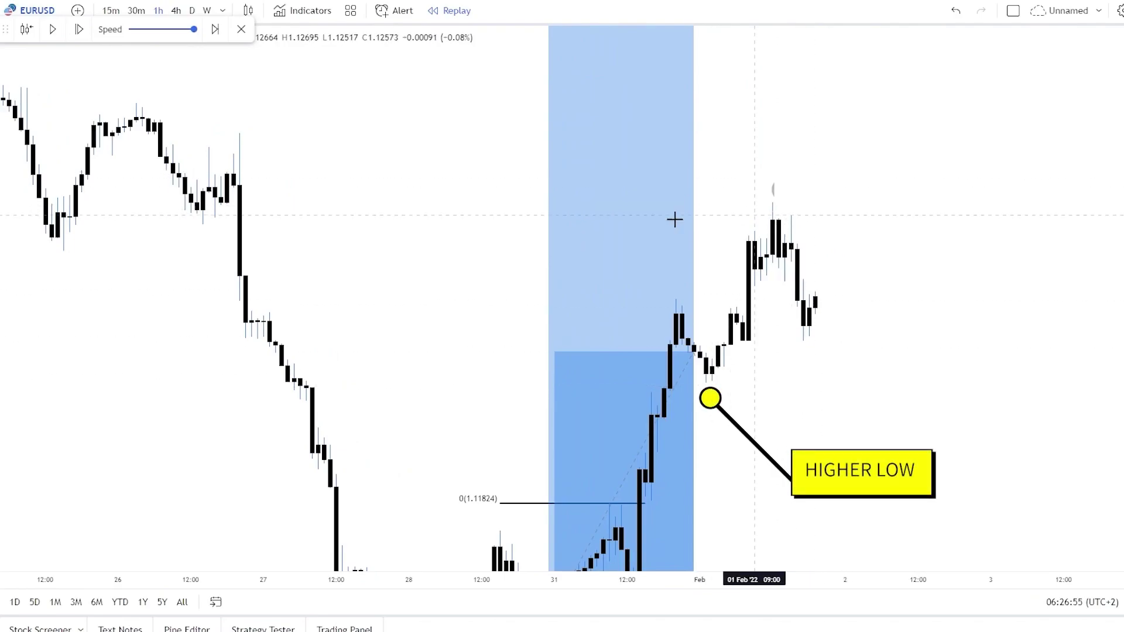
Draw a second Fibonacci retracement from the 1 February high at 1.12783 down to the higher low at 1.12213.
click(834, 206)
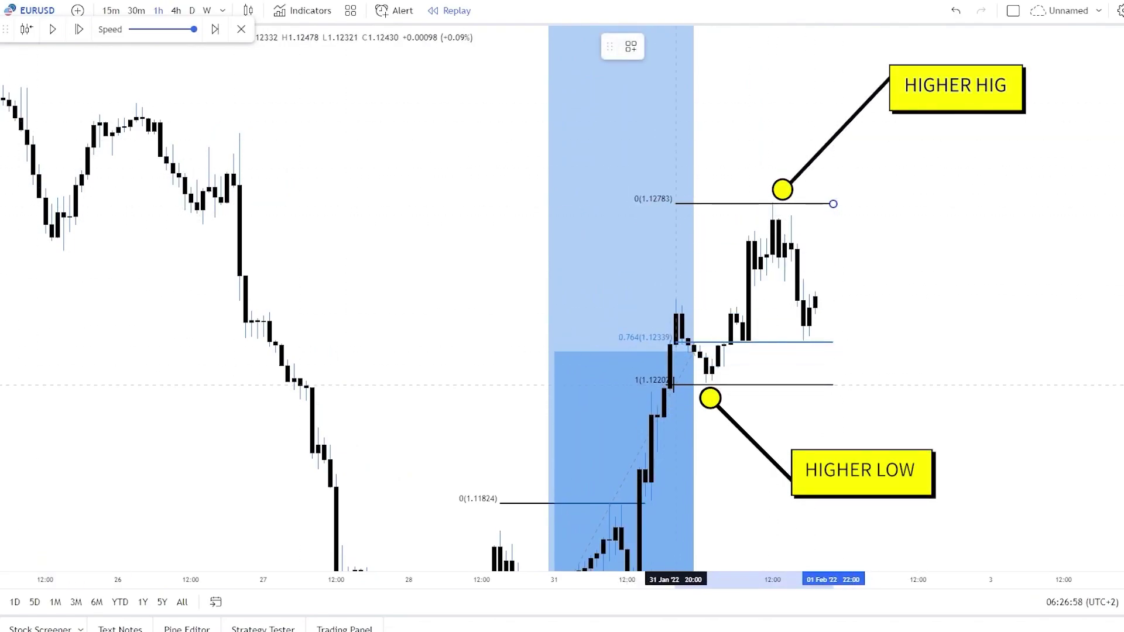
click(676, 381)
drag(936, 369, 875, 392)
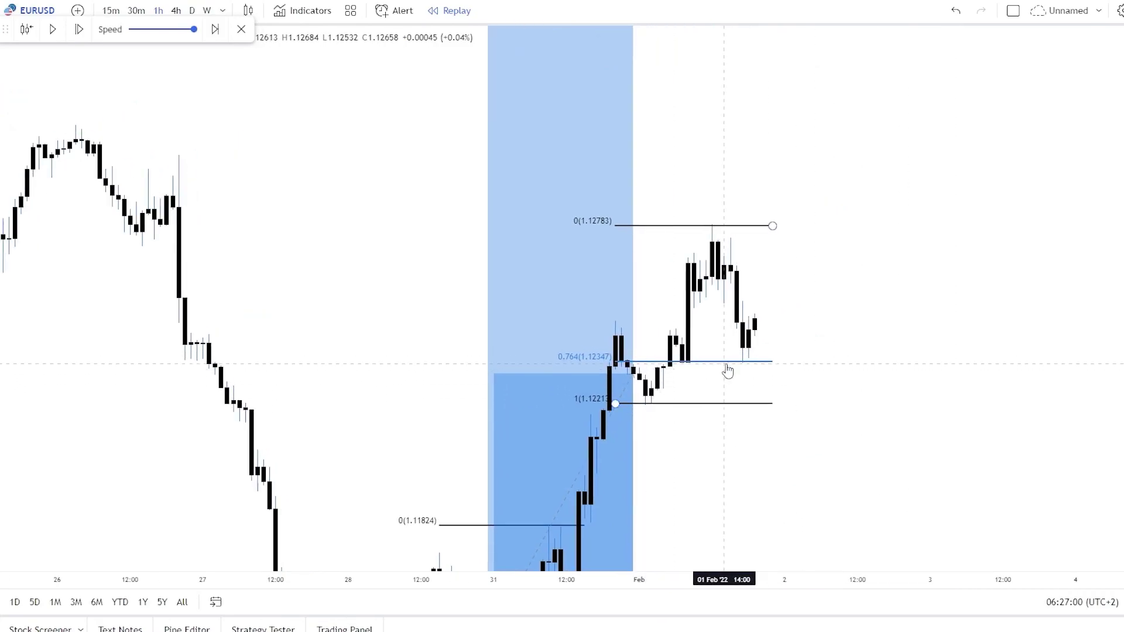
Place a second Long Position with its entry on the 0.764 level at 1.12347 and its stop about 15.7 pips lower, just below the 1 level.
click(1, 188)
click(52, 188)
click(730, 361)
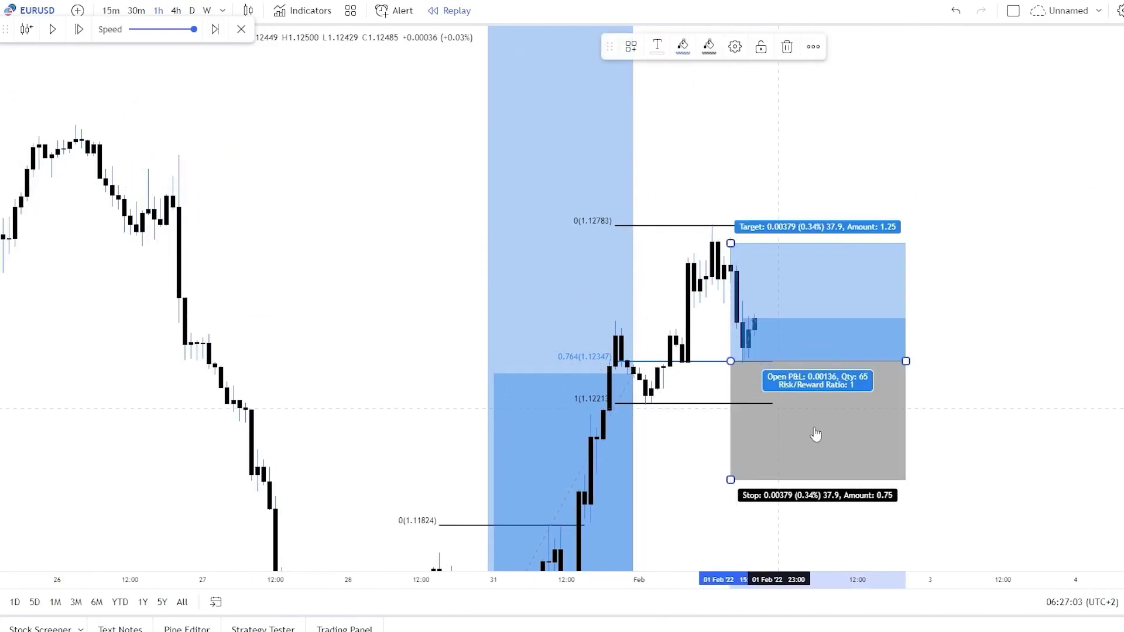
drag(797, 518, 812, 465)
drag(744, 425, 689, 355)
Raise the second long position's profit target to the horizontal ray and check its risk/reward ratio.
drag(983, 199, 978, 349)
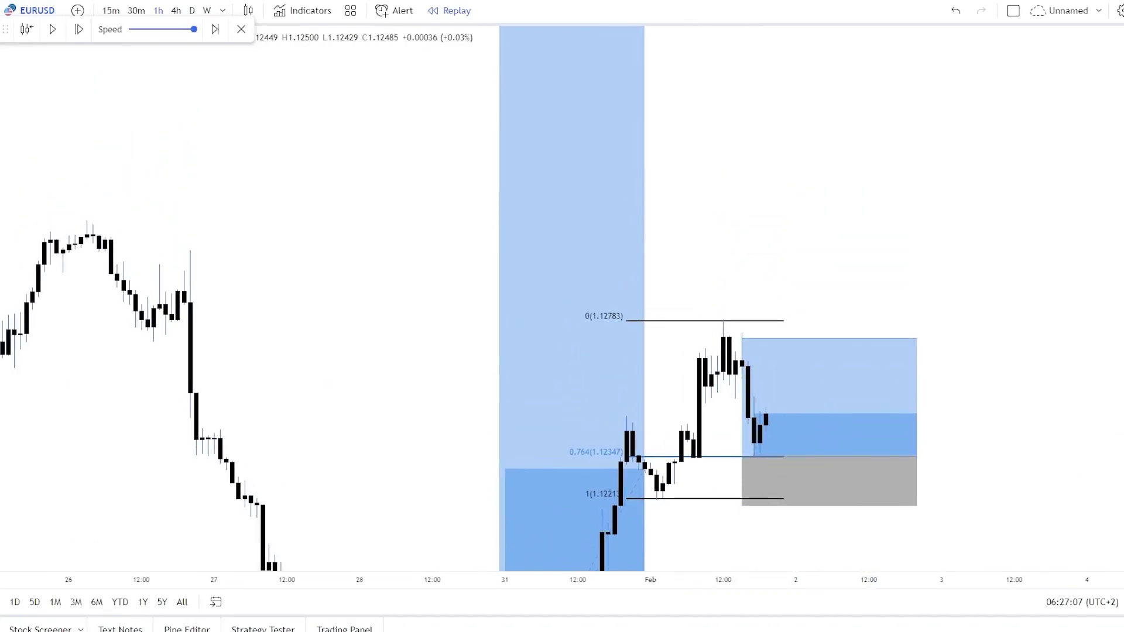
scroll(1045, 330, down, 4)
drag(1006, 230, 930, 369)
drag(819, 482, 770, 82)
key(ctrl+z)
drag(901, 487, 886, 357)
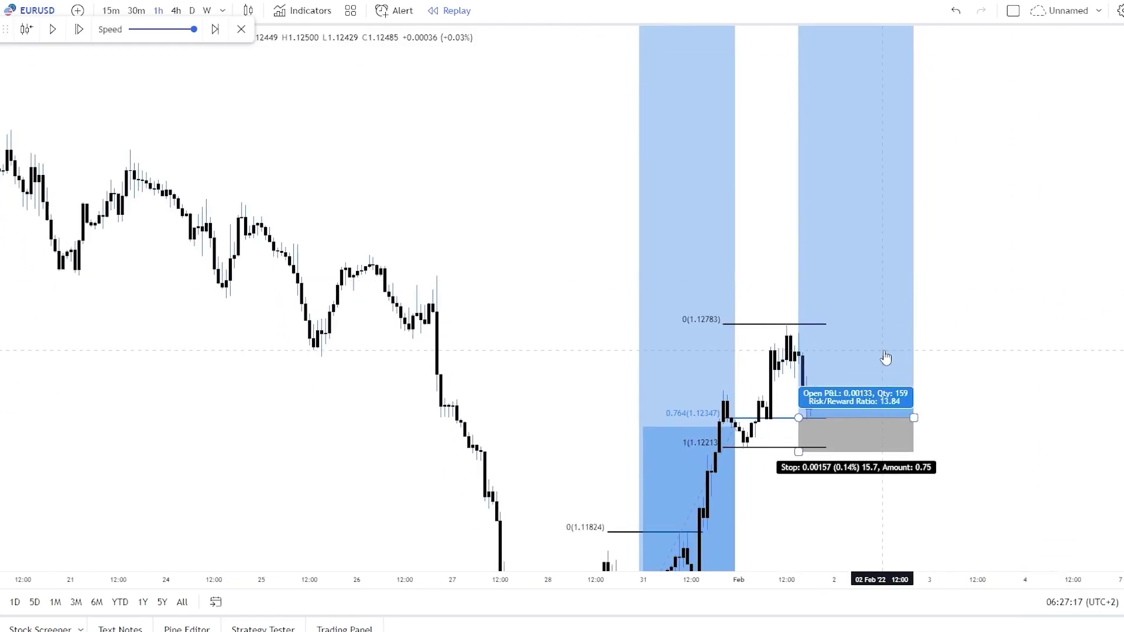
drag(1001, 356, 1003, 306)
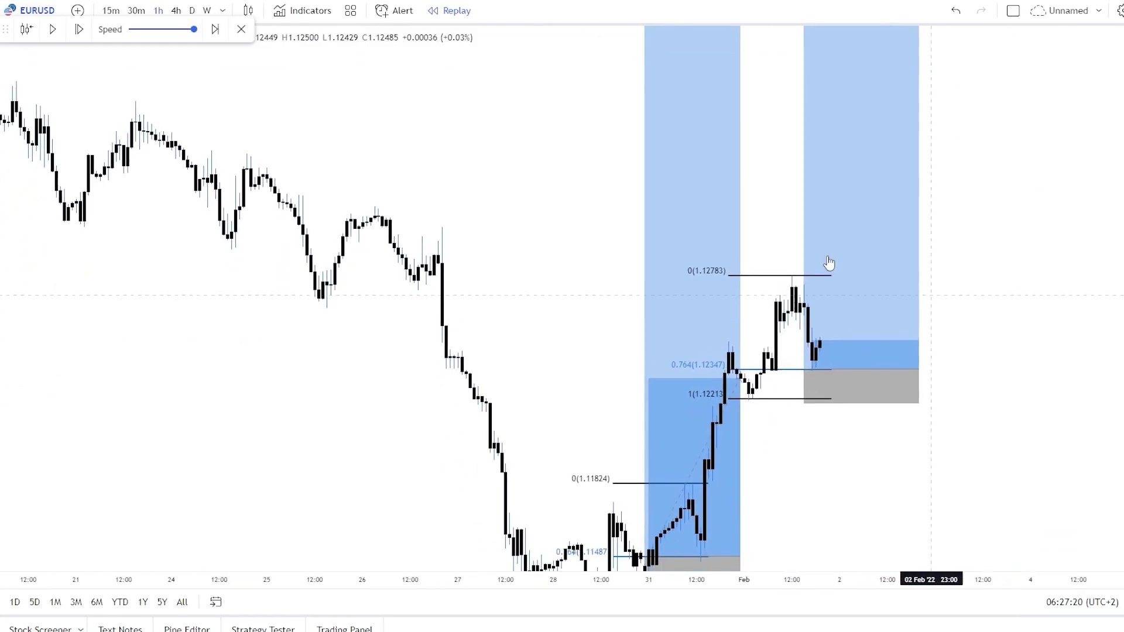
Play the replay forward in stages from 1 February until price reaches the horizontal ray at the targets of both long positions.
click(54, 29)
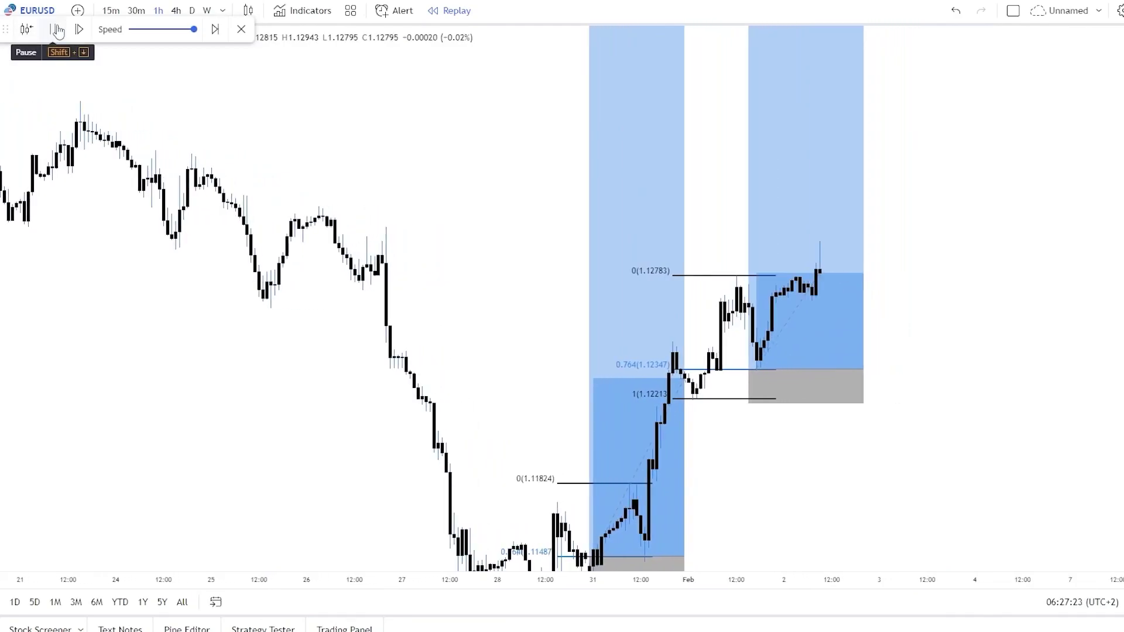
click(58, 30)
mouse_move(820, 381)
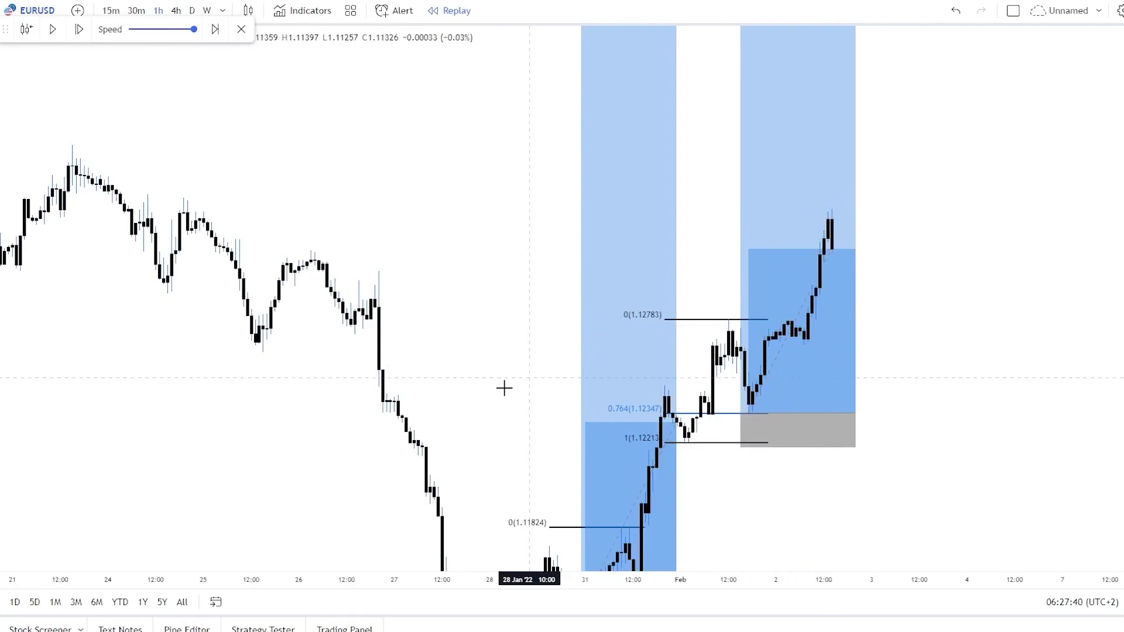
drag(463, 349, 462, 306)
click(54, 30)
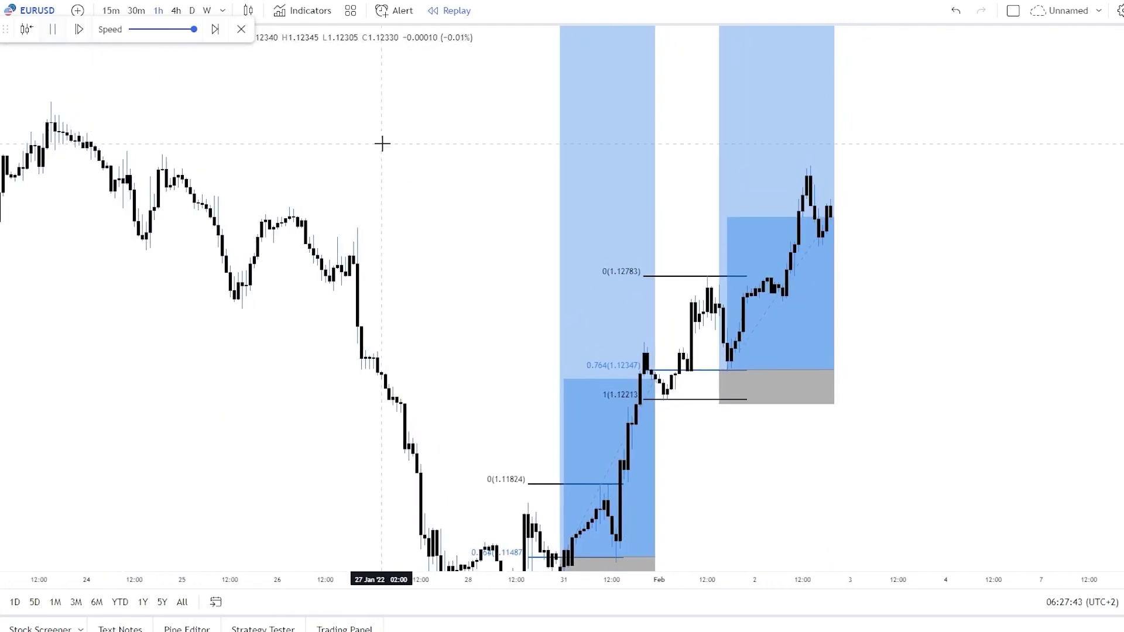
drag(381, 143, 344, 203)
click(55, 32)
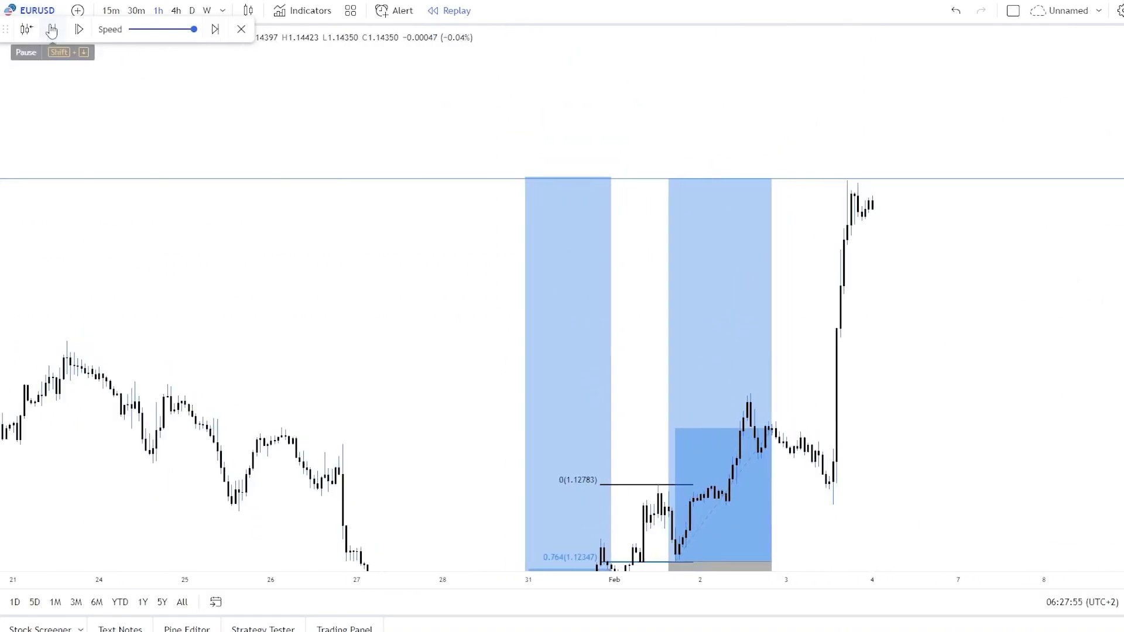
Pause the replay and check the risk/reward ratios of both long positions.
click(53, 29)
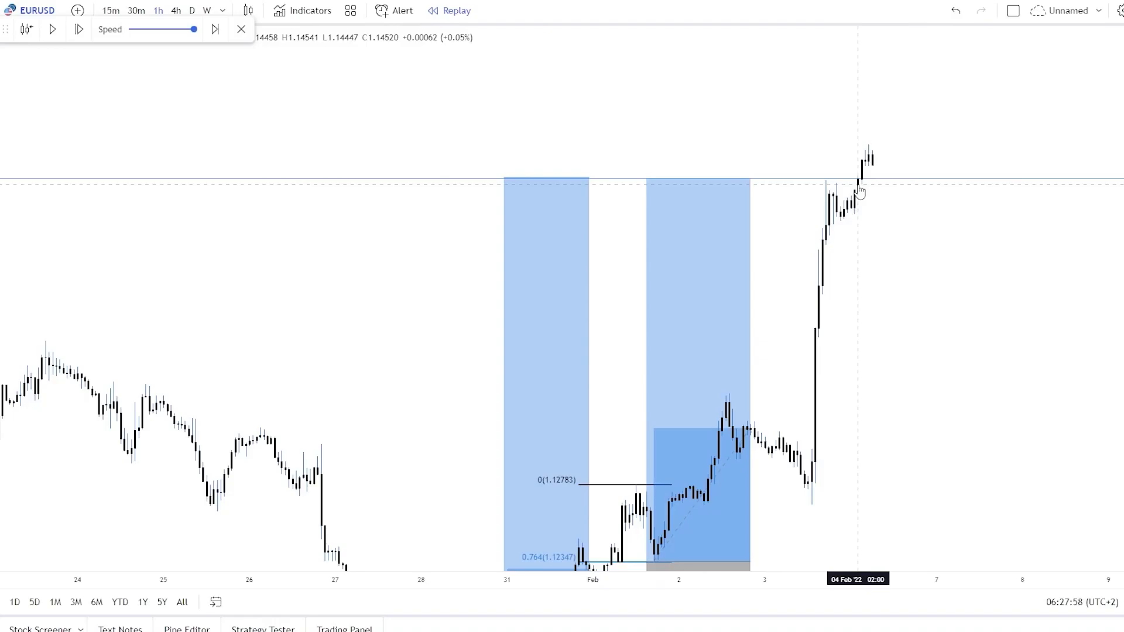
drag(899, 405, 932, 262)
mouse_move(708, 369)
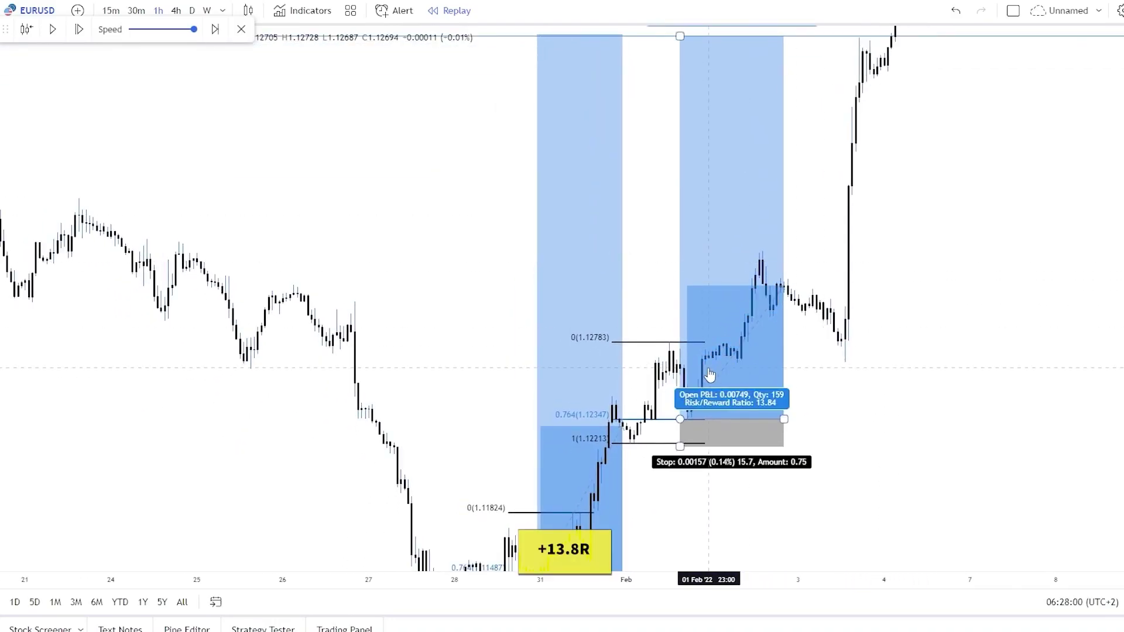
drag(707, 512, 959, 339)
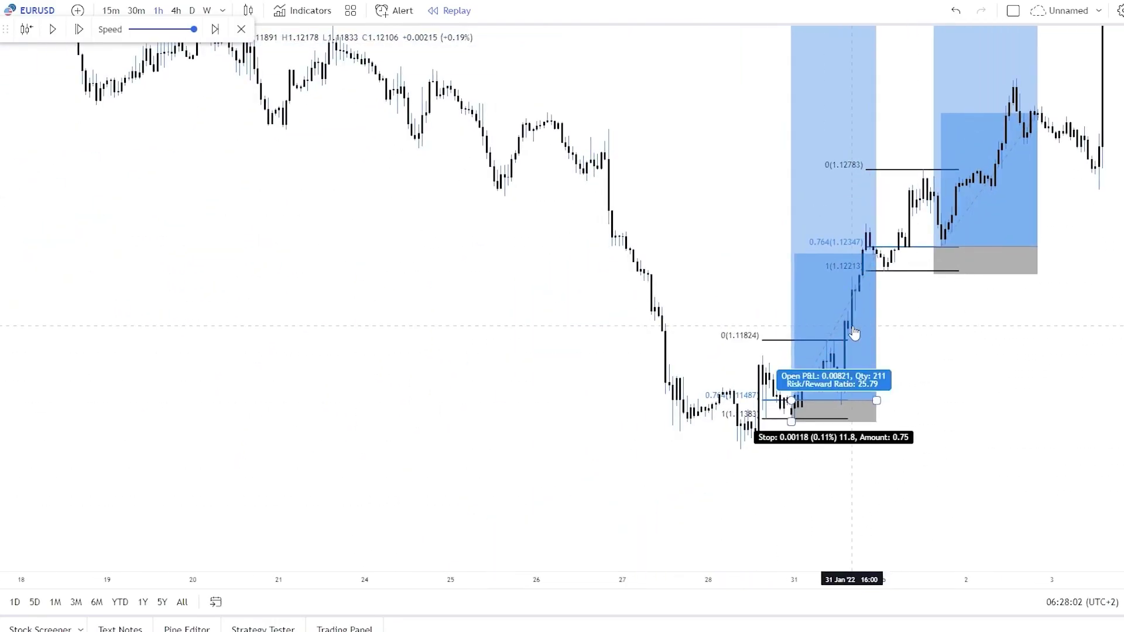
click(852, 332)
click(983, 210)
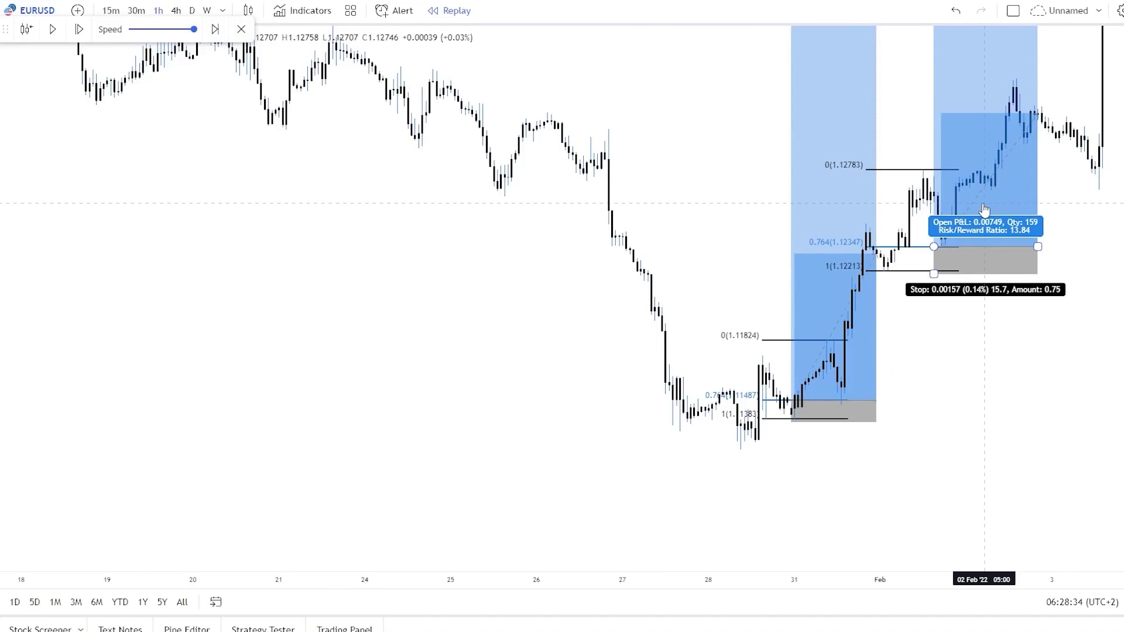
Examine the structure break and higher low from 28 to 31 January around the first long position's entry and stop.
drag(1114, 203, 1033, 302)
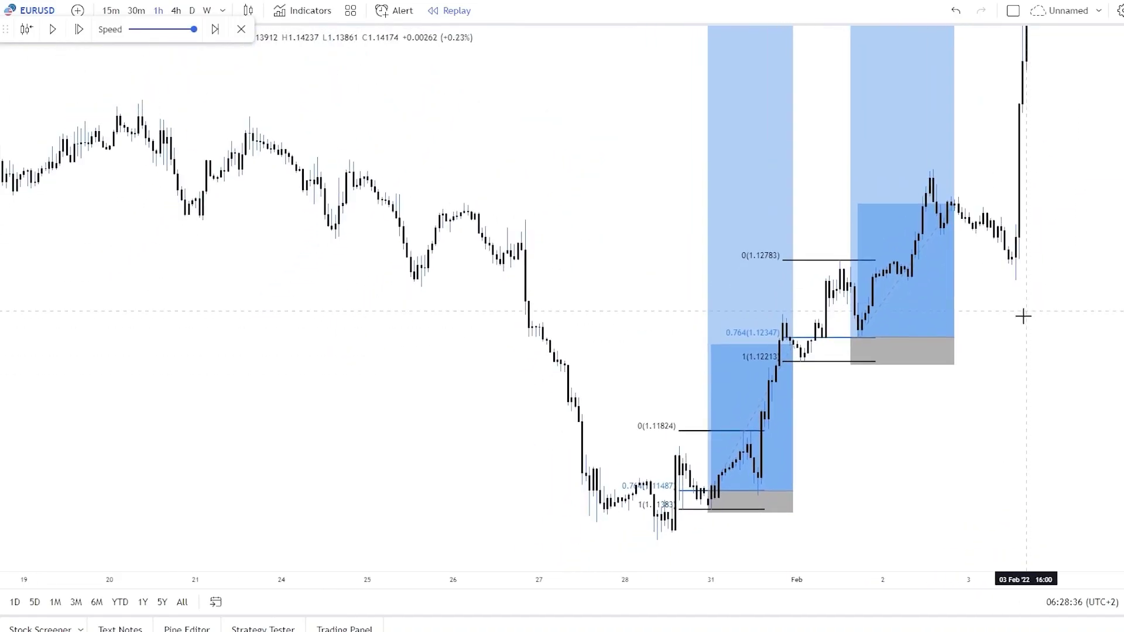
scroll(973, 490, up, 1)
drag(973, 490, 1058, 377)
drag(1121, 429, 1121, 354)
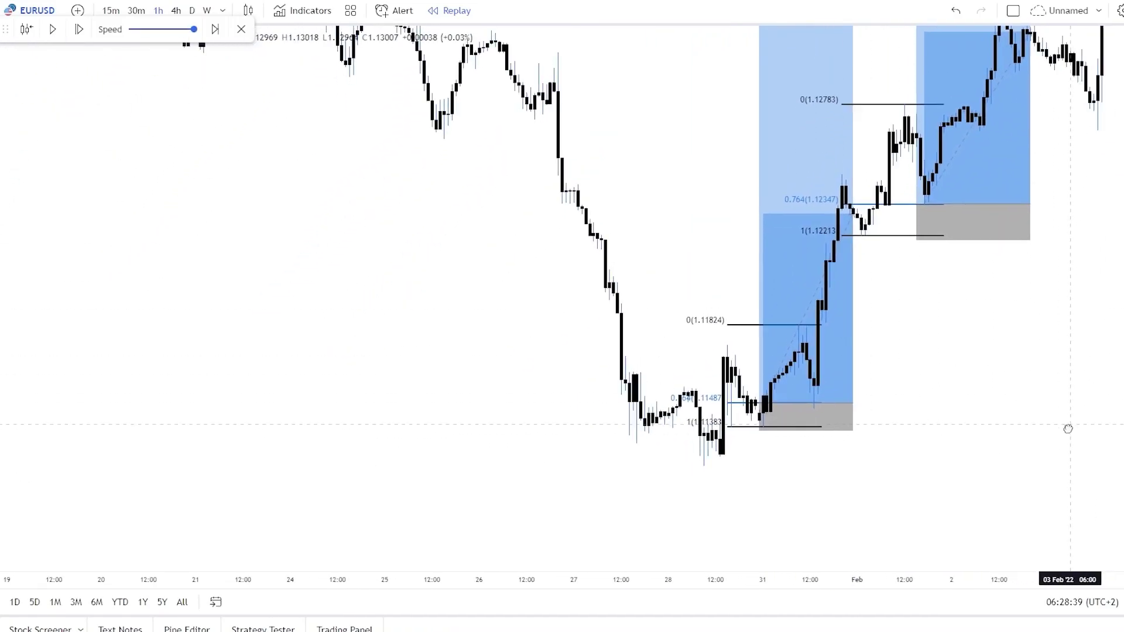
drag(1066, 427, 1062, 433)
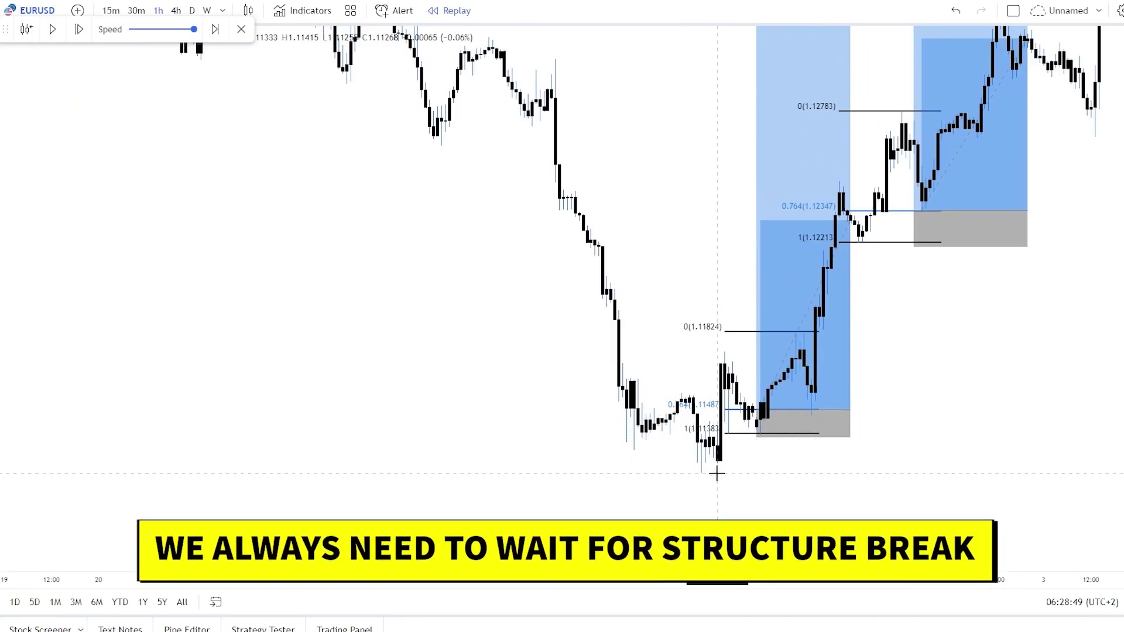
drag(928, 335, 913, 319)
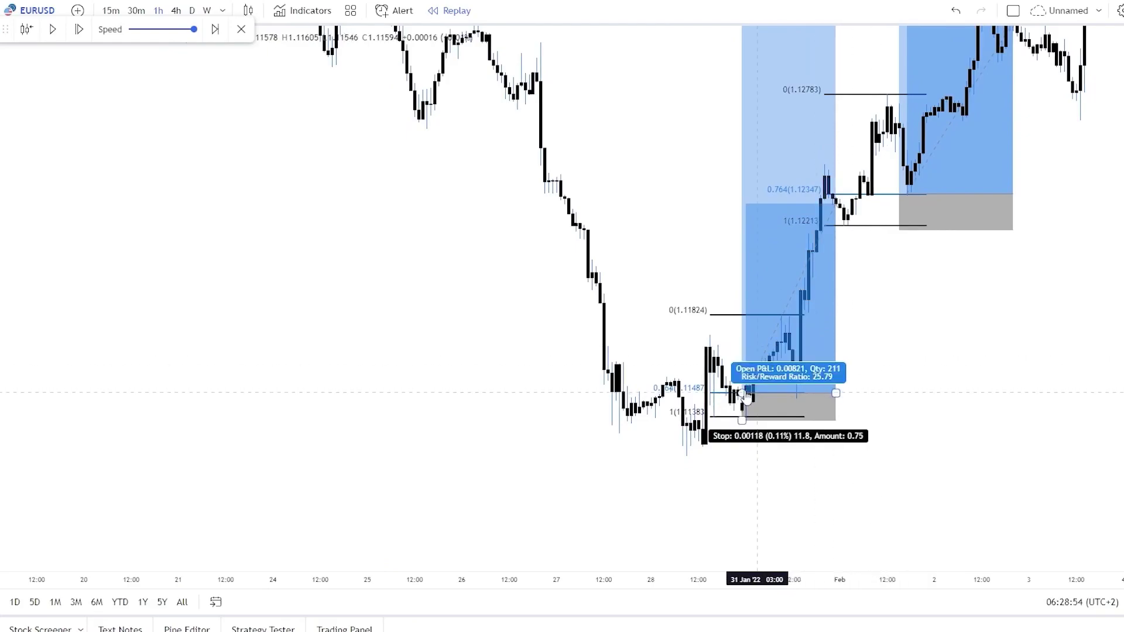
drag(1118, 431, 1118, 278)
drag(973, 423, 1073, 366)
scroll(1016, 379, up, 4)
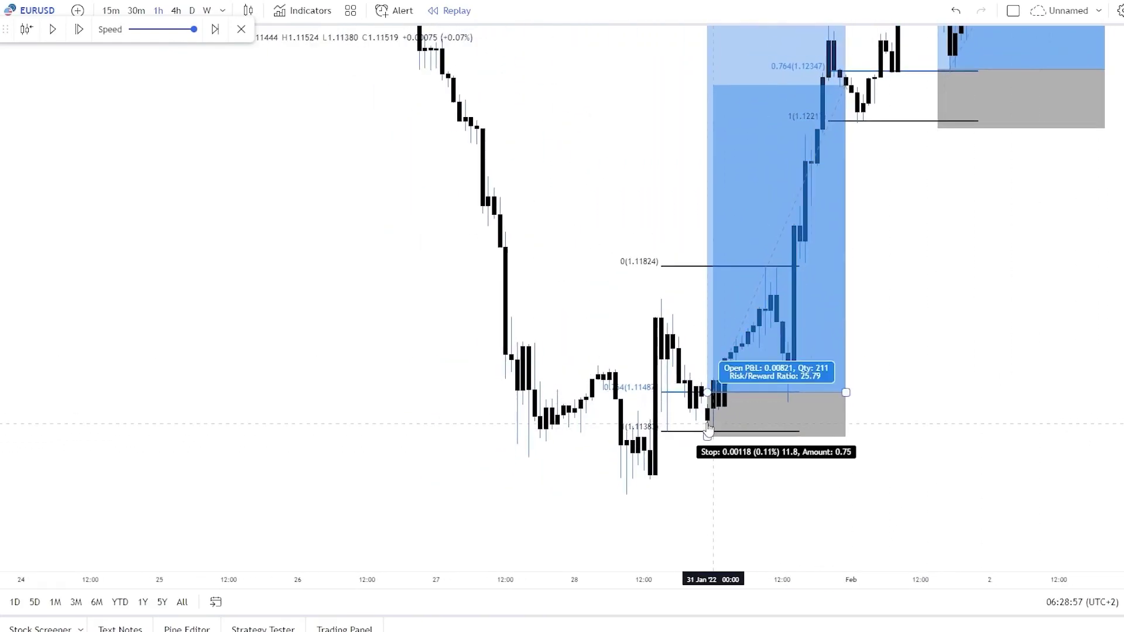
click(672, 389)
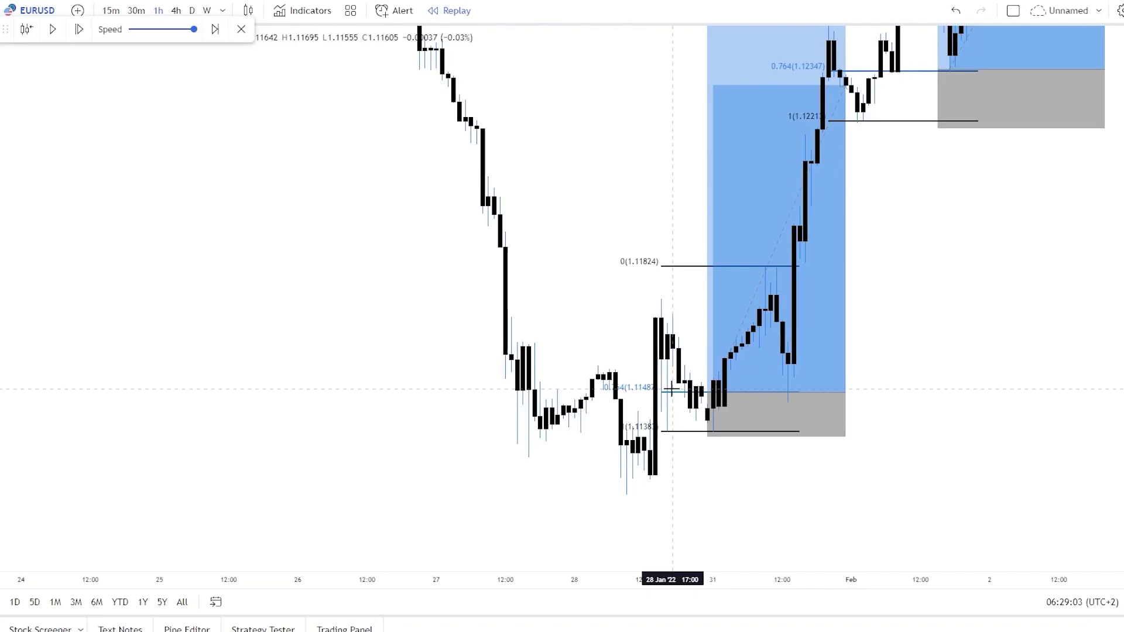
Review both long positions together, from the late-January low up to their targets at the horizontal ray.
scroll(1053, 252, down, 3)
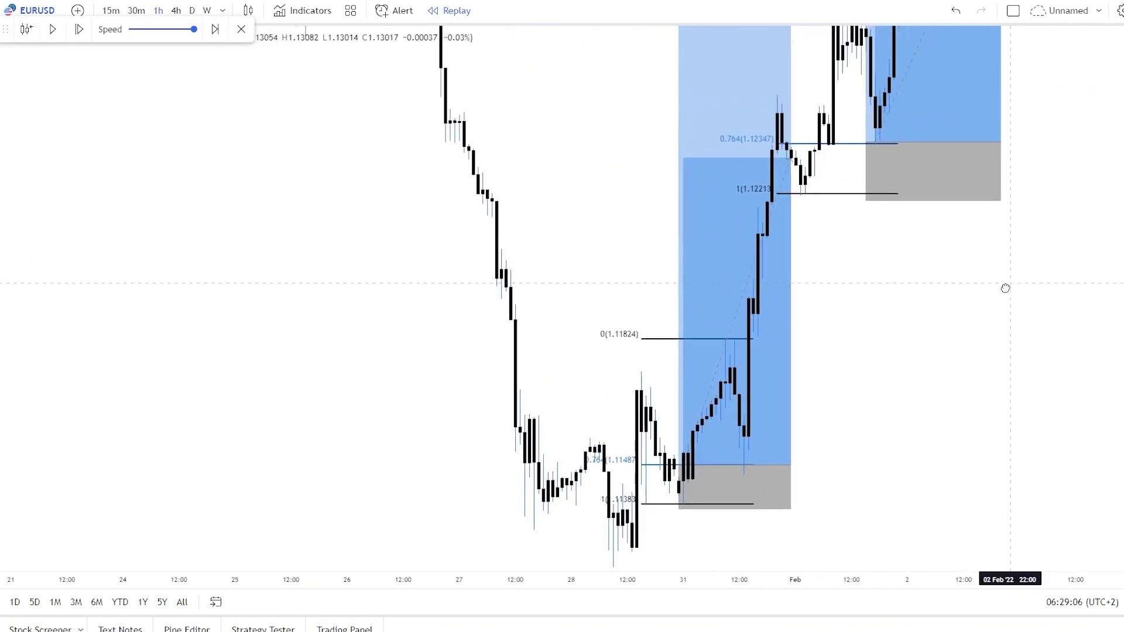
drag(1110, 197, 890, 400)
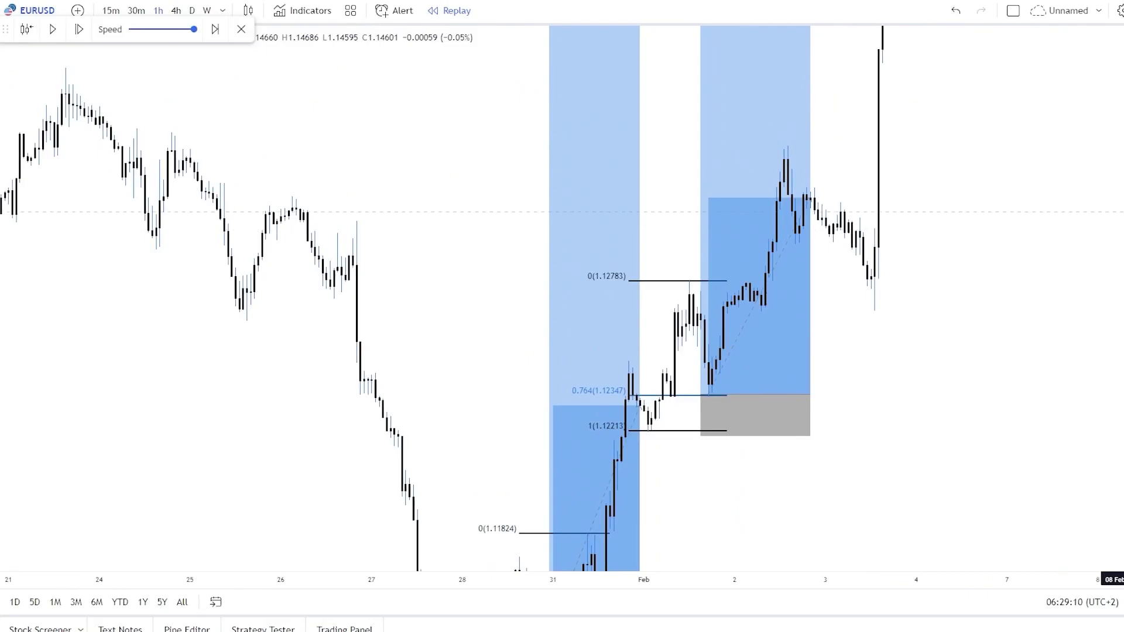
drag(1121, 275, 1121, 512)
scroll(1006, 511, down, 2)
drag(1036, 322, 1024, 336)
mouse_move(876, 298)
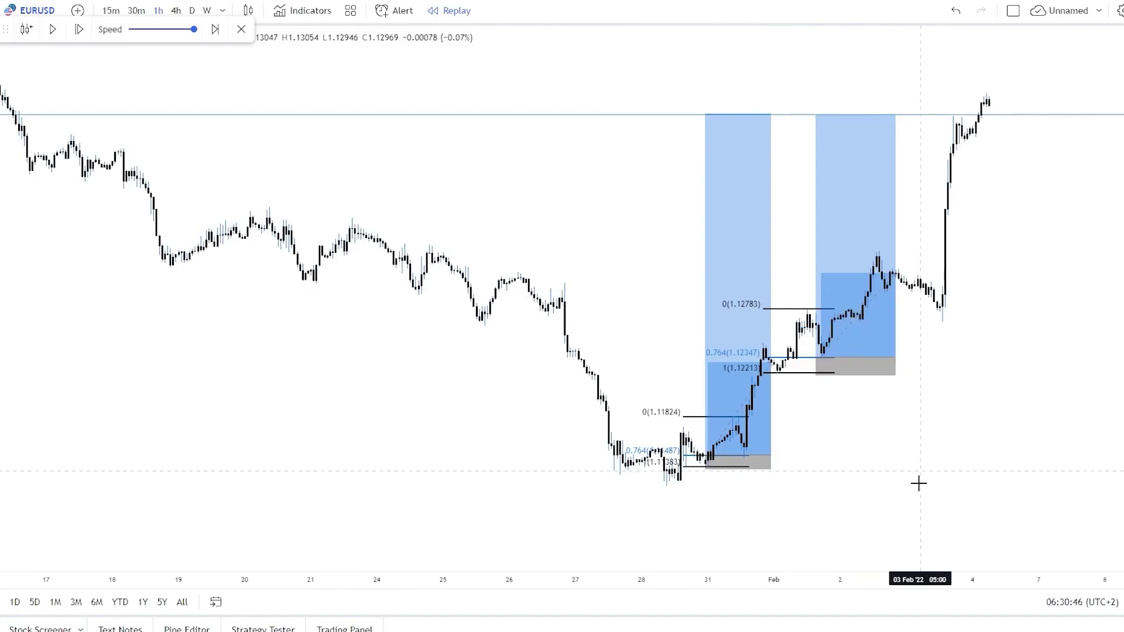
scroll(973, 447, up, 5)
scroll(1019, 437, up, 3)
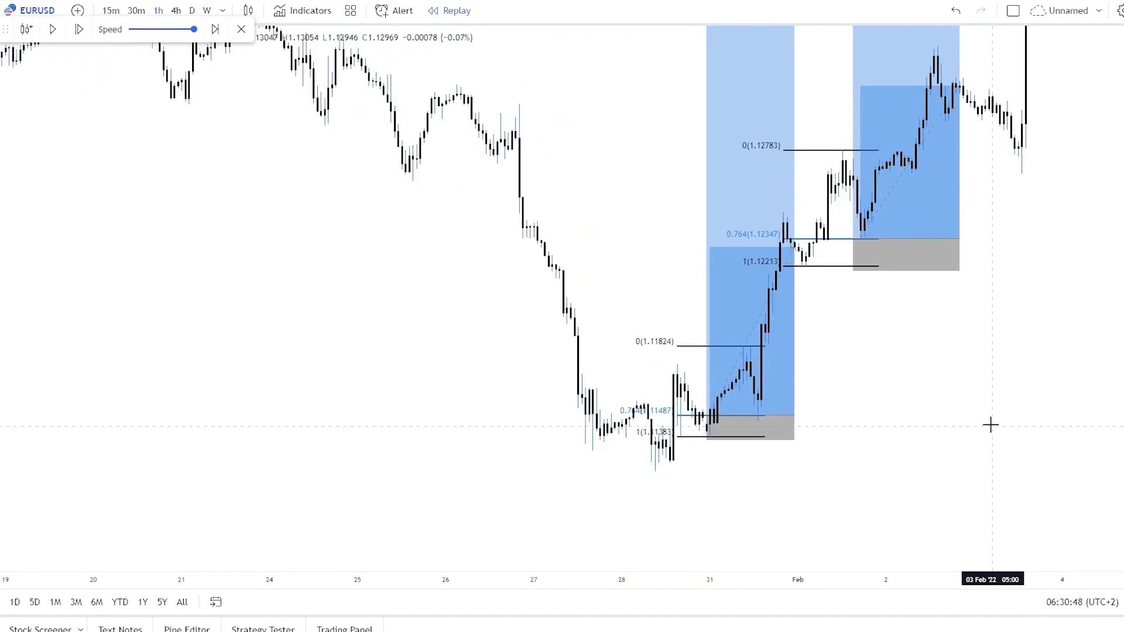